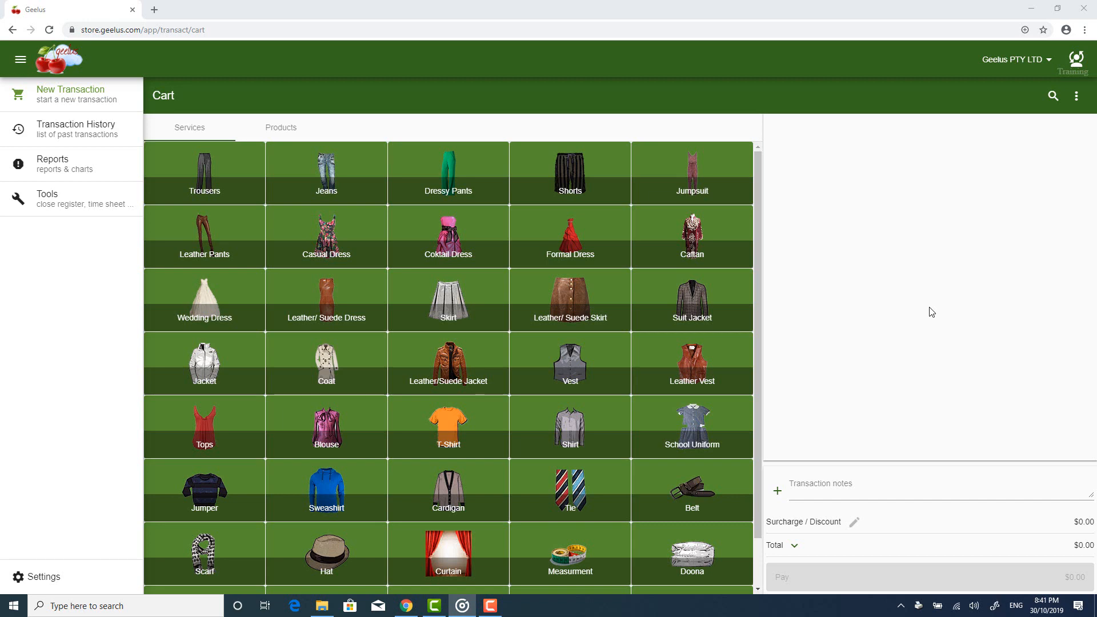
Step: Create an additional store named "New Store" in the account's store settings
{"action": "left_click", "coordinate": [88, 577]}
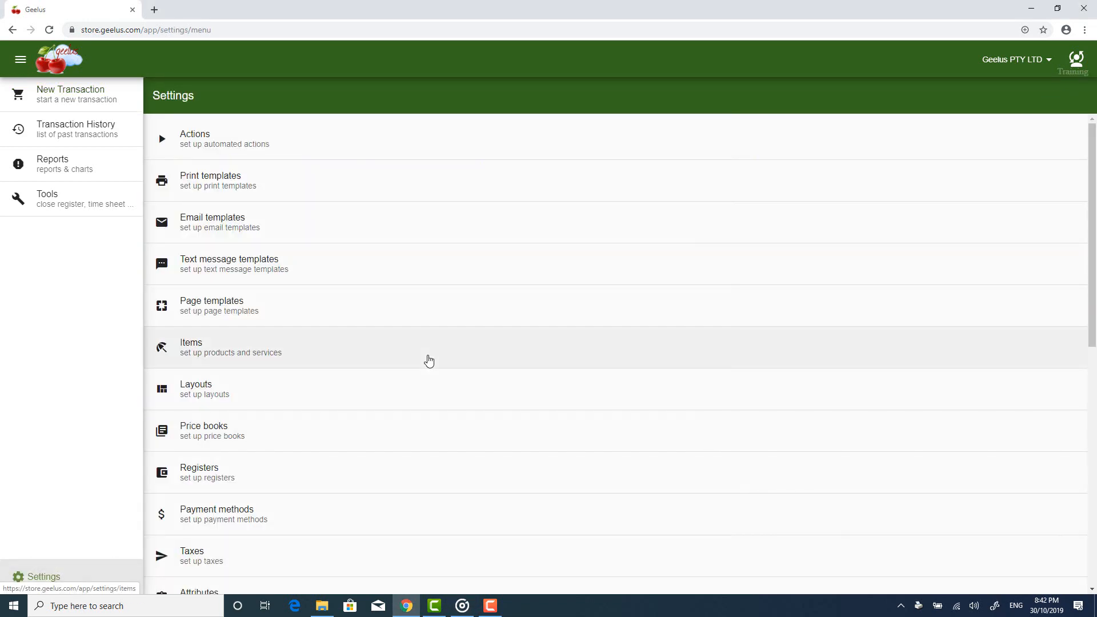
{"action": "scroll", "coordinate": [426, 365], "scroll_direction": "down", "scroll_amount": 10}
{"action": "left_click", "coordinate": [262, 455]}
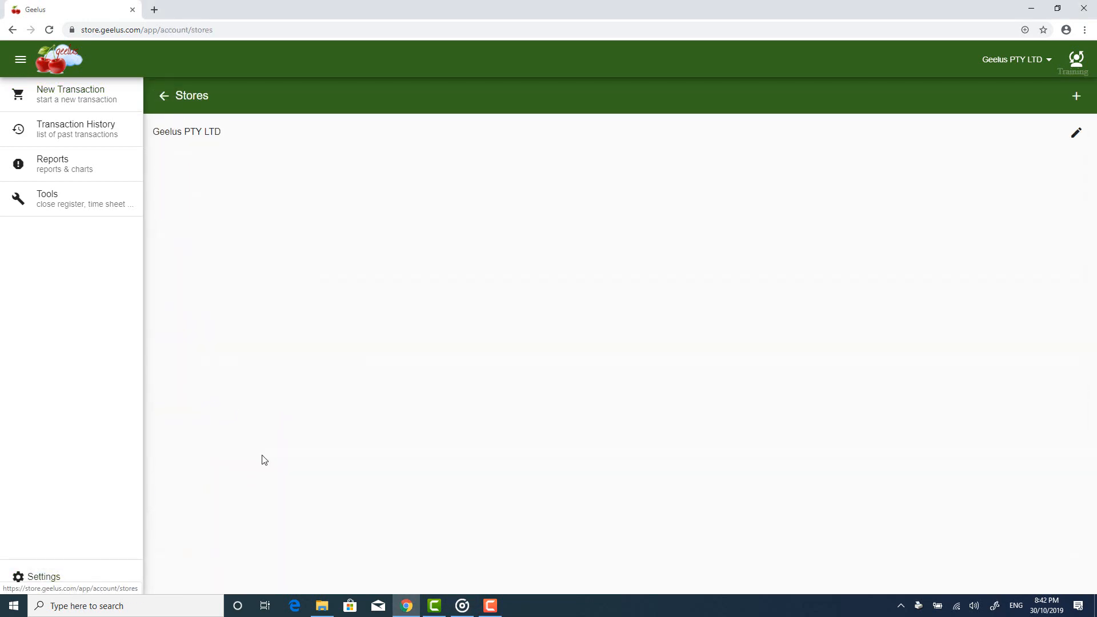
{"action": "left_click", "coordinate": [1077, 98]}
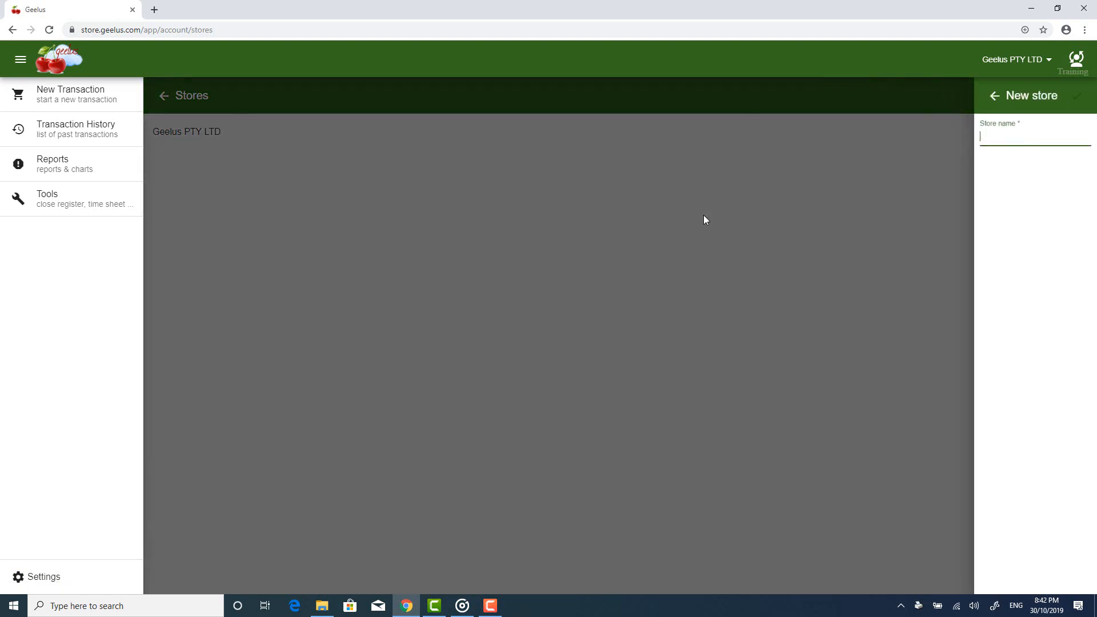
{"action": "type", "text": "New Store"}
{"action": "key", "text": "Return"}
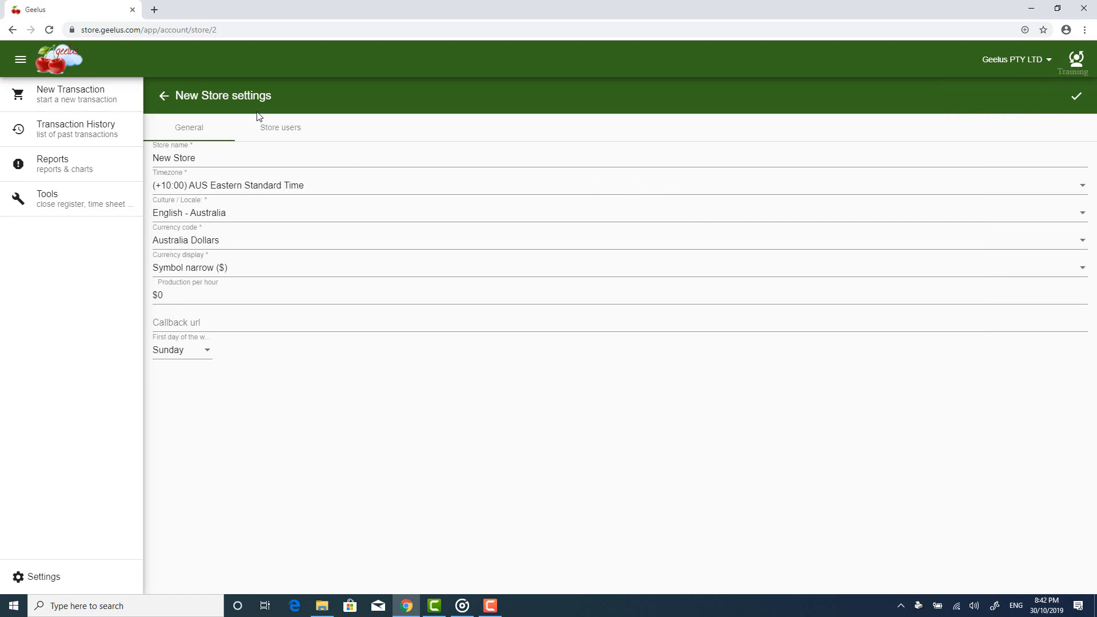
Step: Add the Training user to New Store with a non-expiring PIN, the Owner role and default page "New transaction - cart"
{"action": "left_click", "coordinate": [270, 130]}
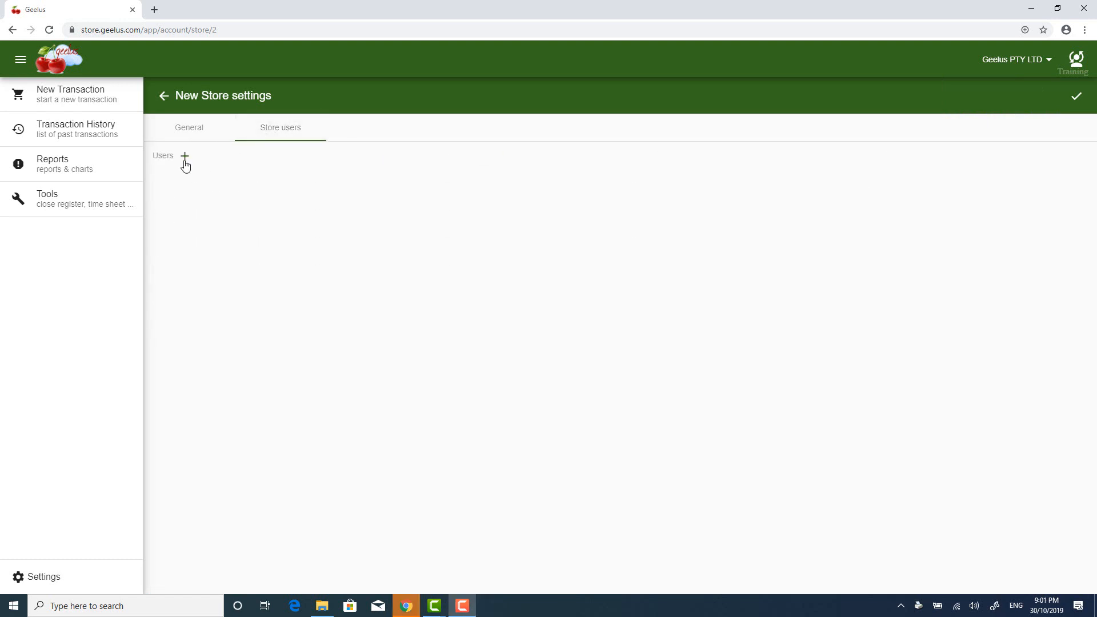
{"action": "left_click", "coordinate": [184, 156]}
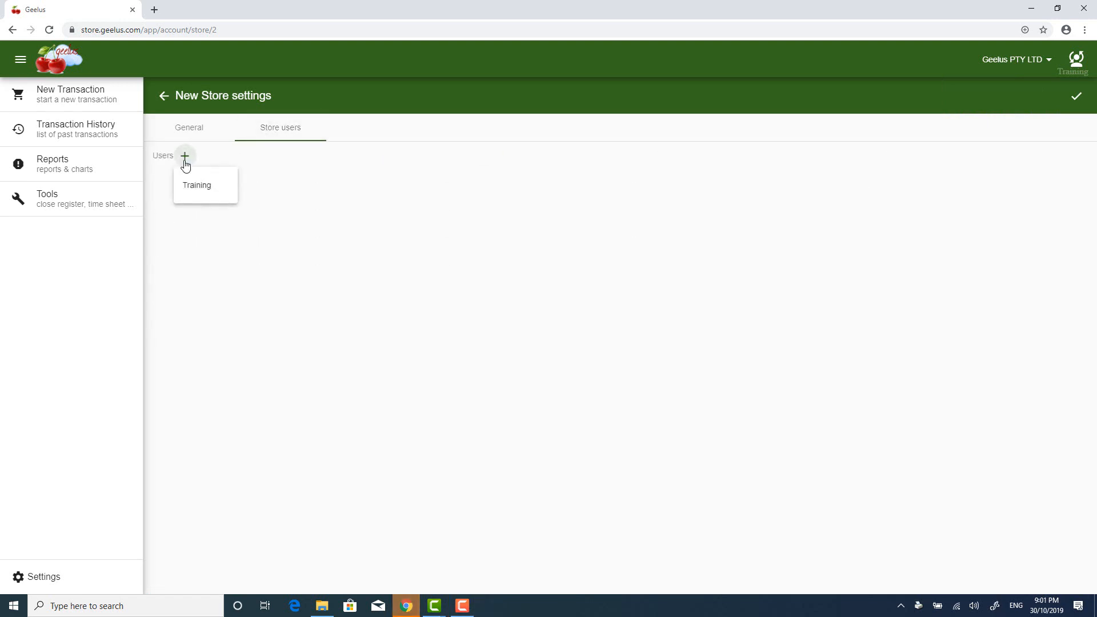
{"action": "left_click", "coordinate": [205, 194]}
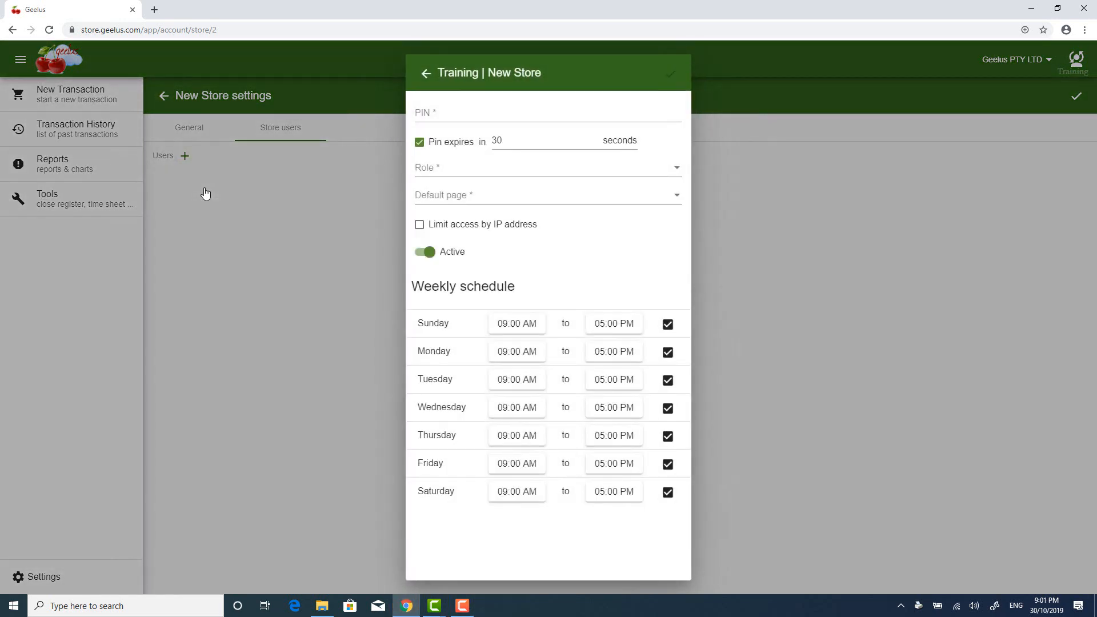
{"action": "left_click", "coordinate": [443, 114]}
{"action": "left_click", "coordinate": [435, 142]}
{"action": "left_click", "coordinate": [487, 167]}
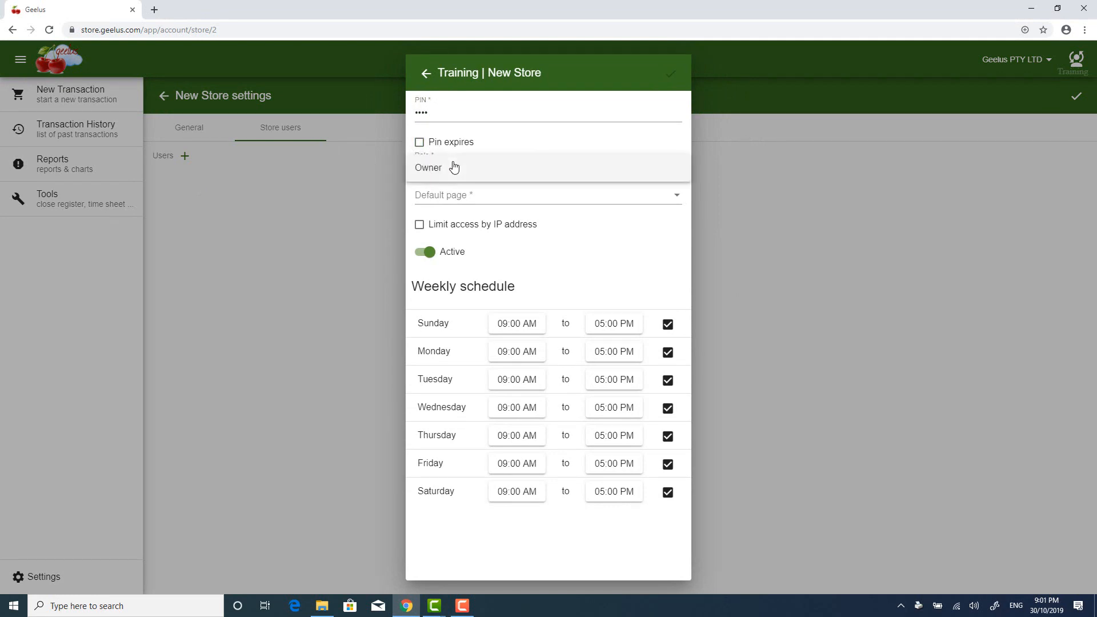
{"action": "left_click", "coordinate": [454, 168]}
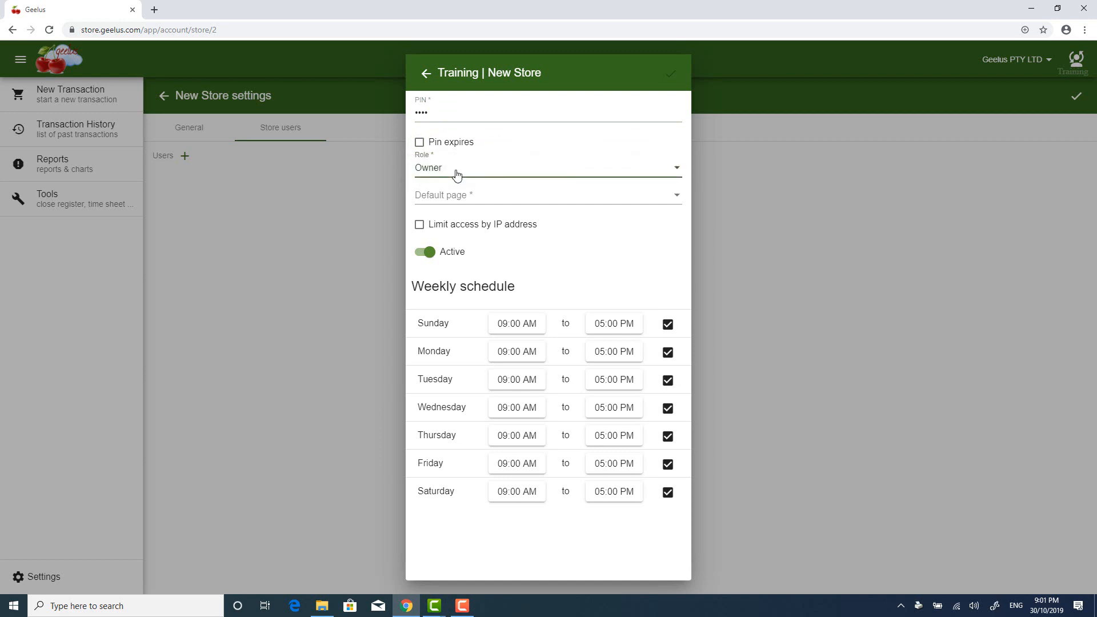
{"action": "left_click", "coordinate": [460, 192]}
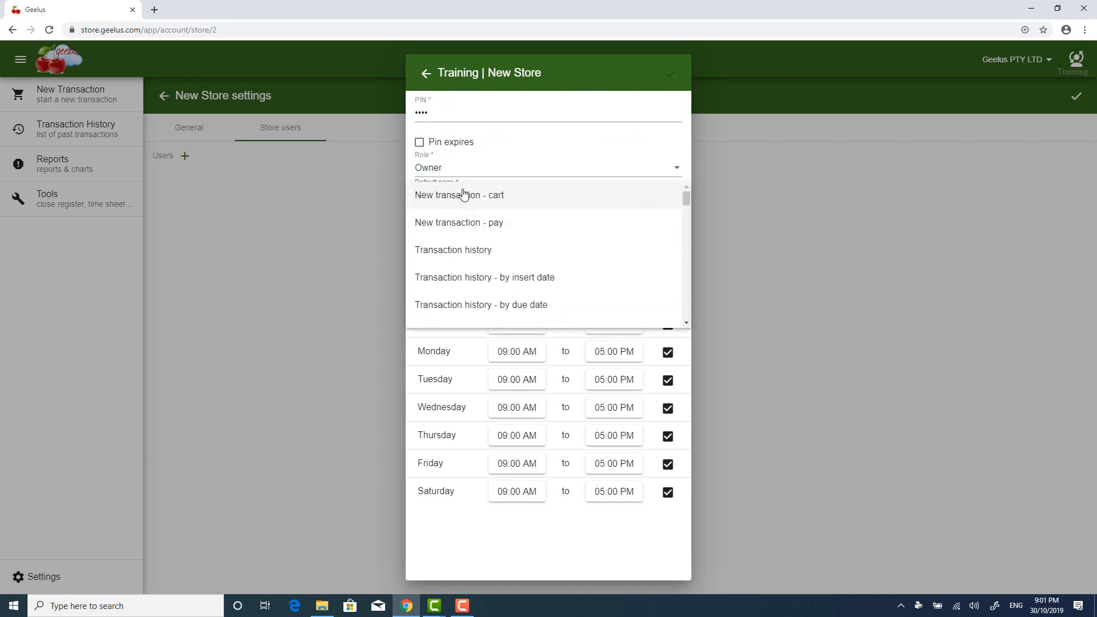
{"action": "left_click", "coordinate": [464, 193]}
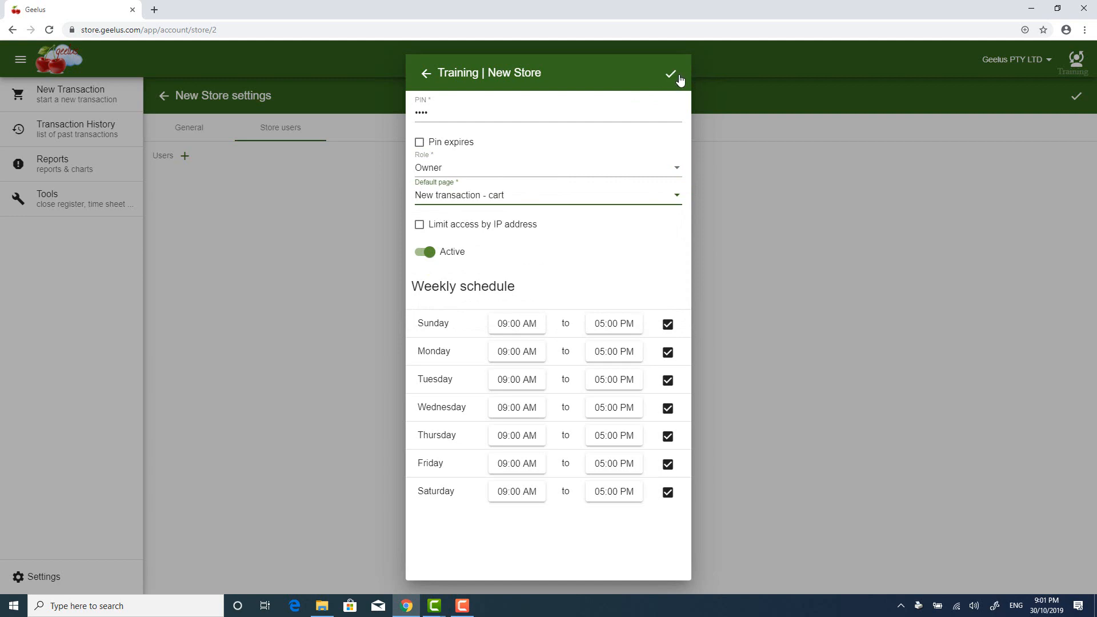
{"action": "left_click", "coordinate": [672, 75]}
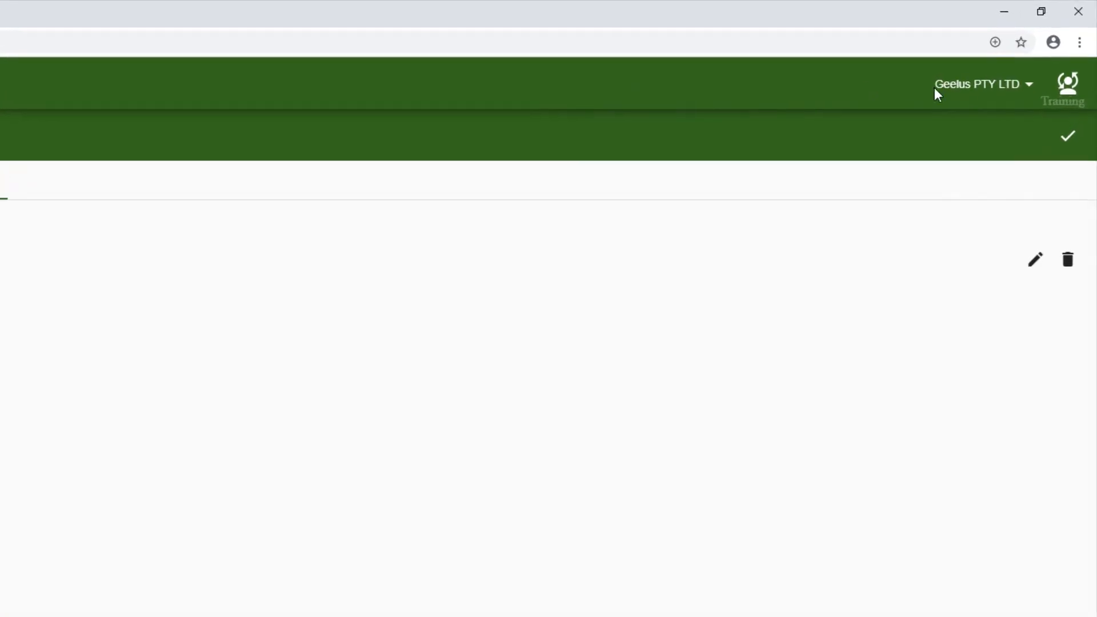
Step: Sign in again with the user's PIN and switch from Geelus PTY LTD to New Store
{"action": "left_click", "coordinate": [1068, 89]}
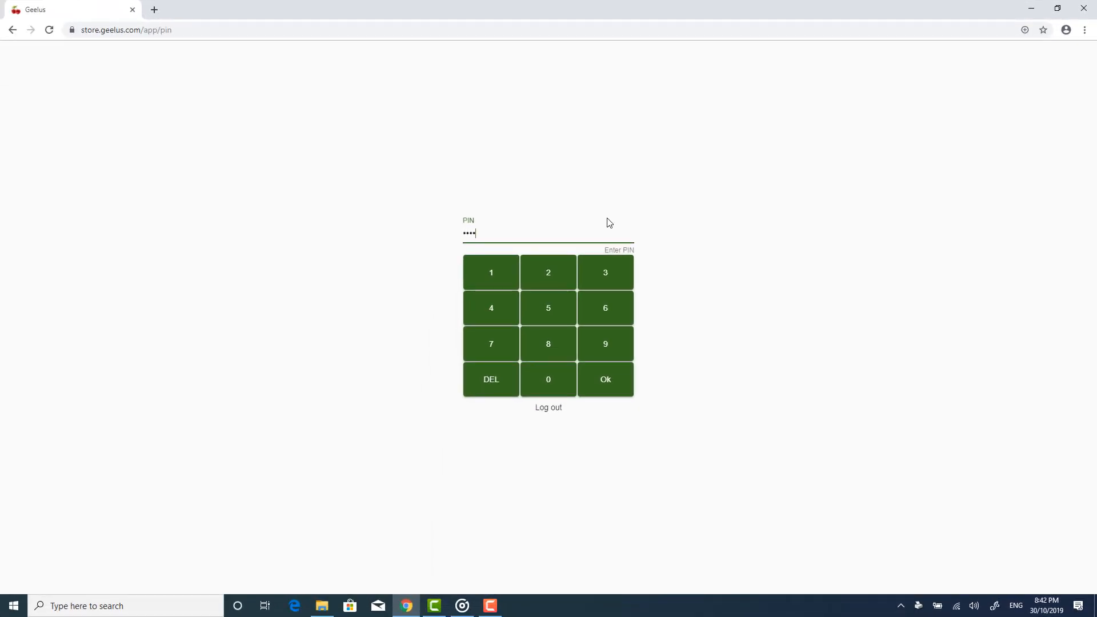
{"action": "key", "text": "Return"}
{"action": "left_click", "coordinate": [992, 61]}
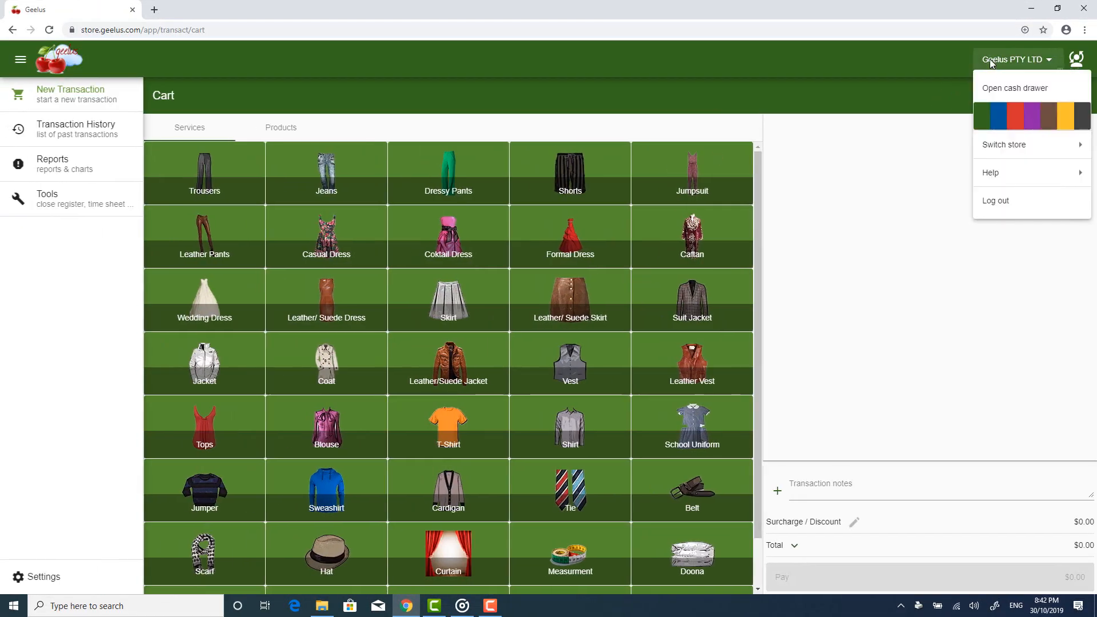
{"action": "mouse_move", "coordinate": [990, 145]}
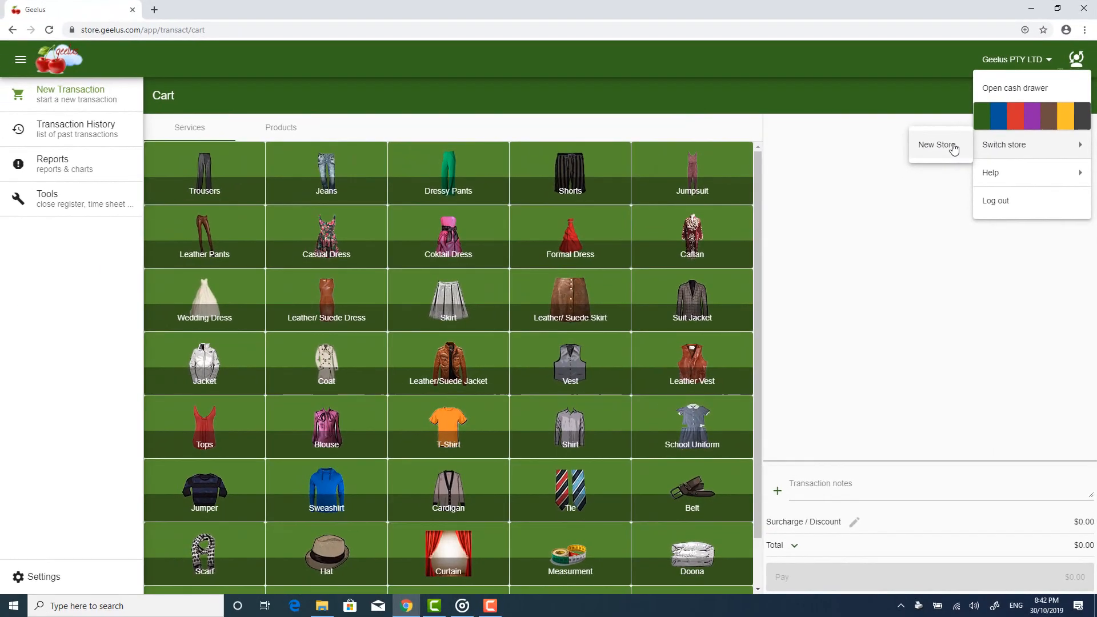
{"action": "left_click", "coordinate": [875, 200]}
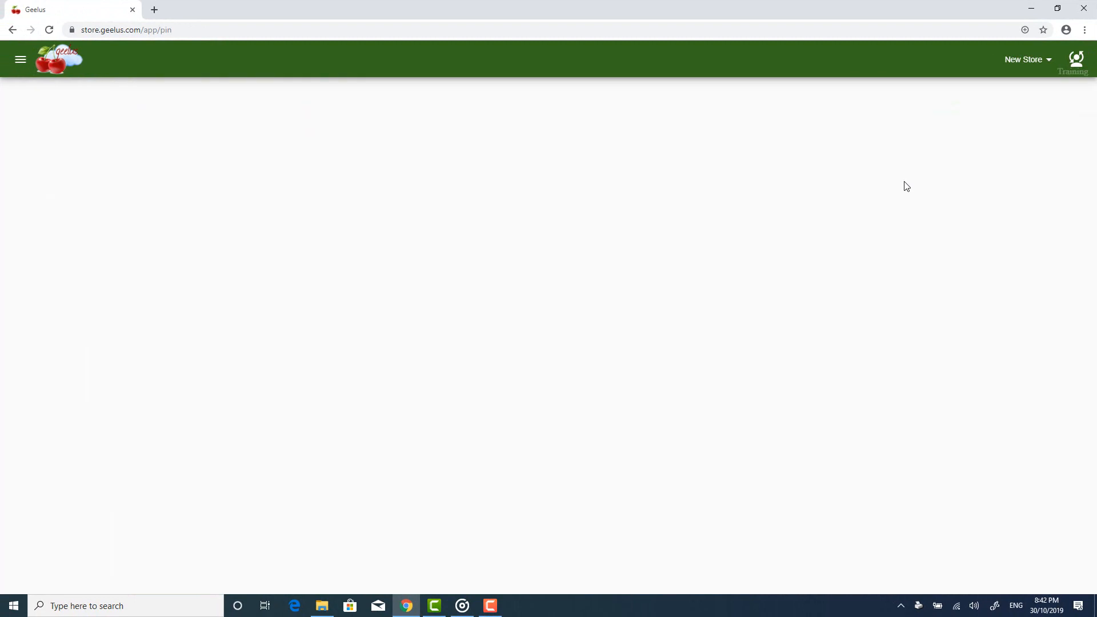
{"action": "left_click", "coordinate": [1035, 66]}
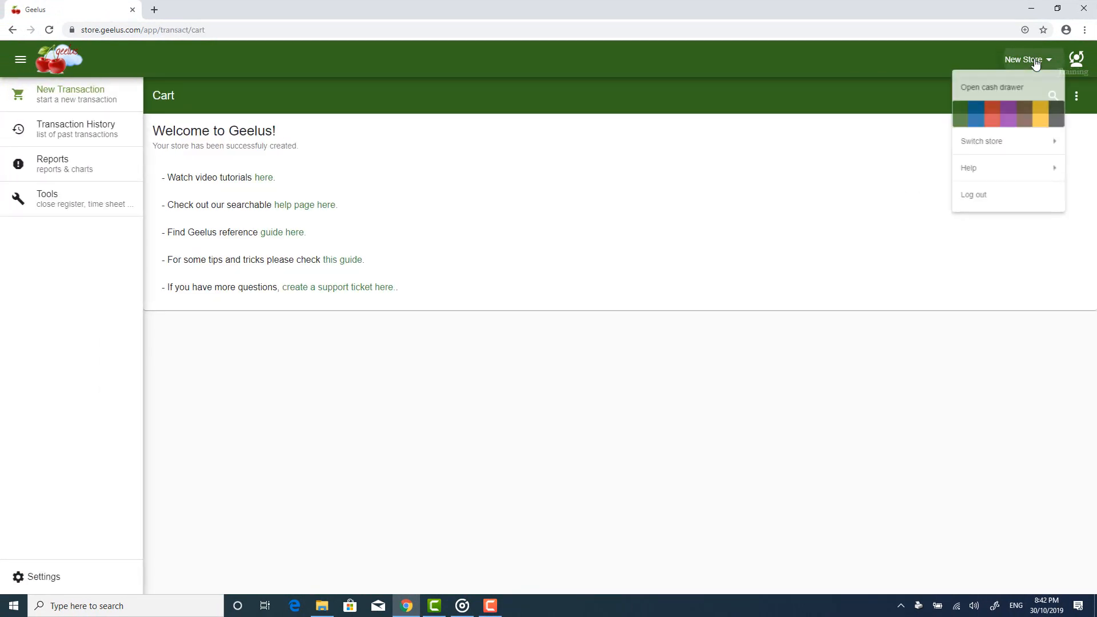
{"action": "mouse_move", "coordinate": [1005, 152]}
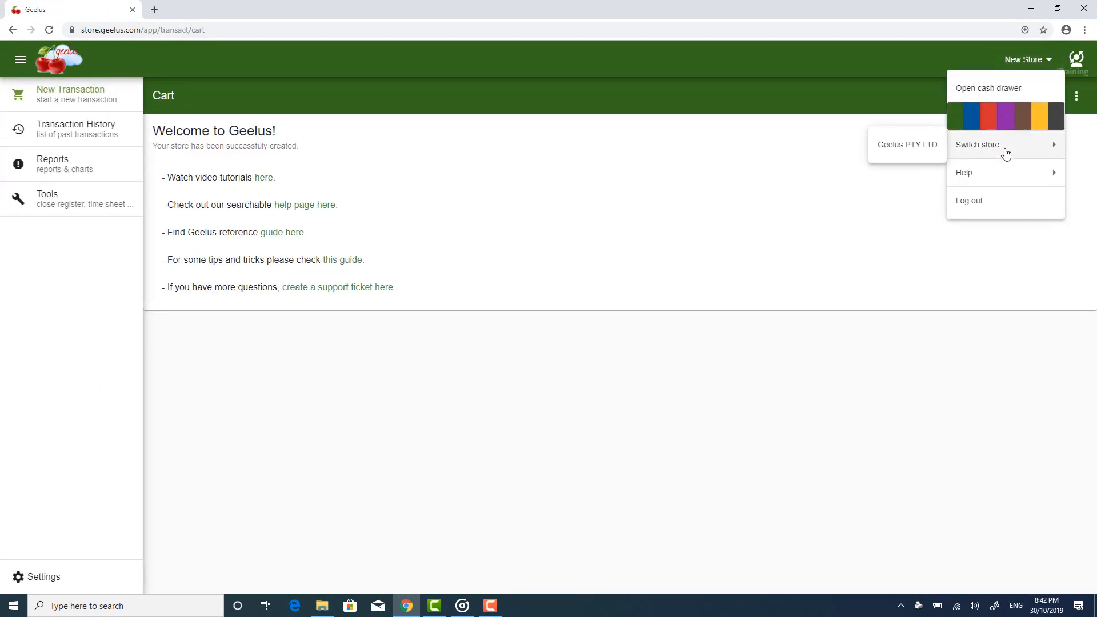
{"action": "left_click", "coordinate": [770, 230]}
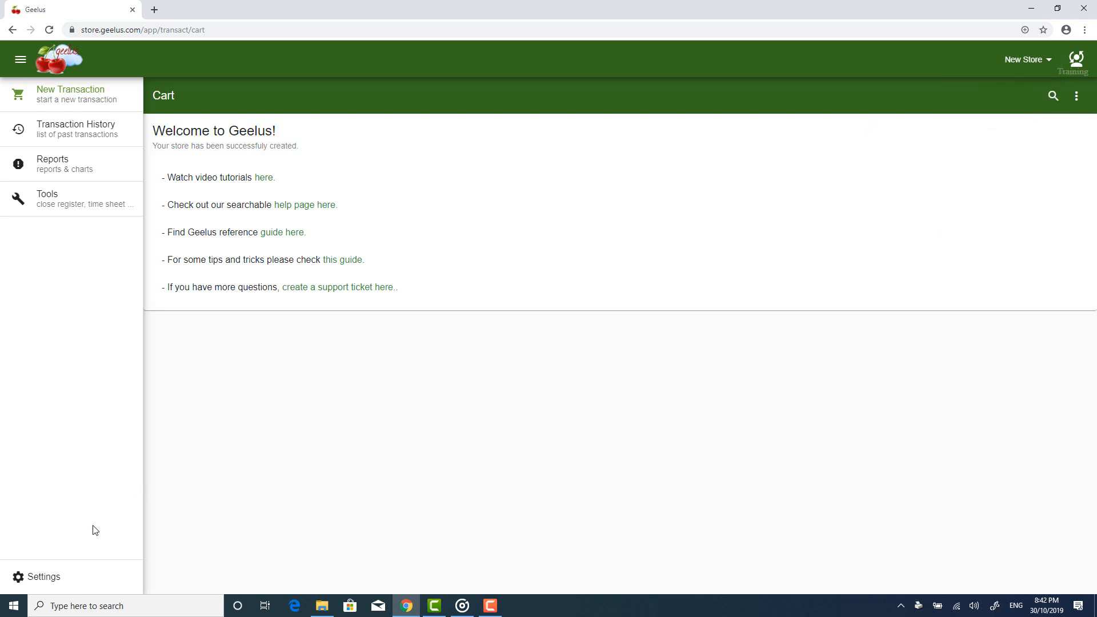
Step: Create a new item named "Shirt" in New Store's item settings
{"action": "left_click", "coordinate": [26, 577]}
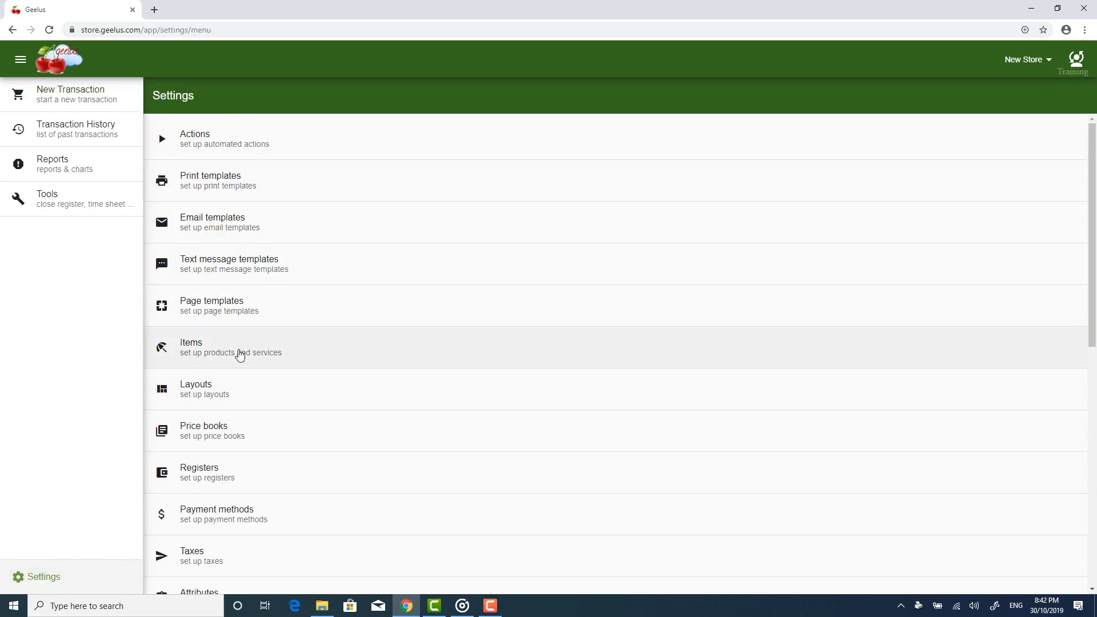
{"action": "left_click", "coordinate": [240, 355]}
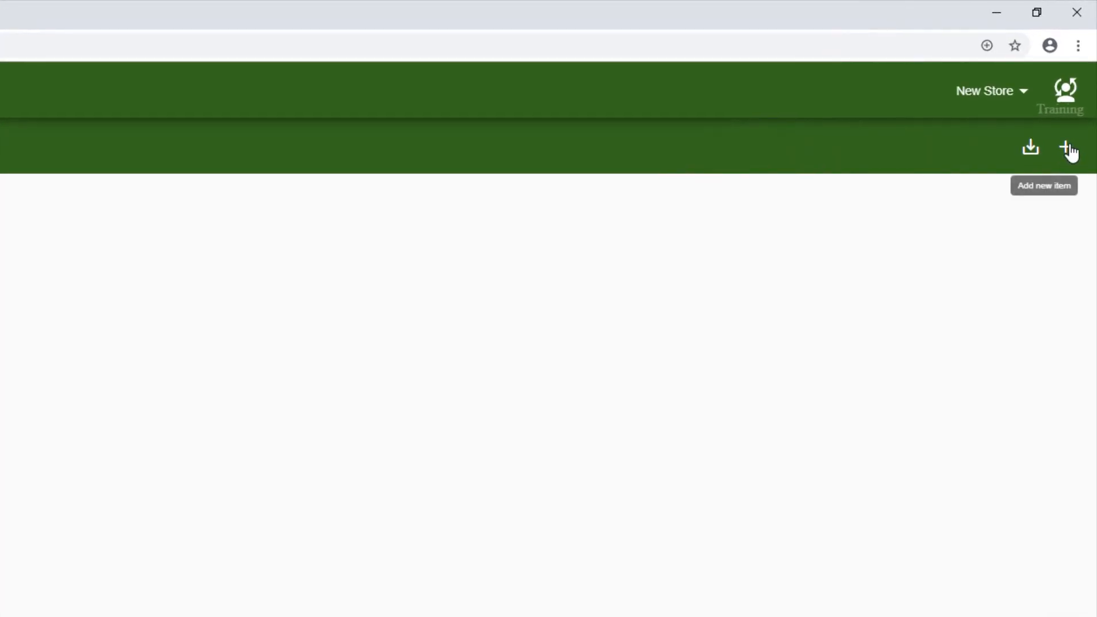
{"action": "left_click", "coordinate": [1067, 147]}
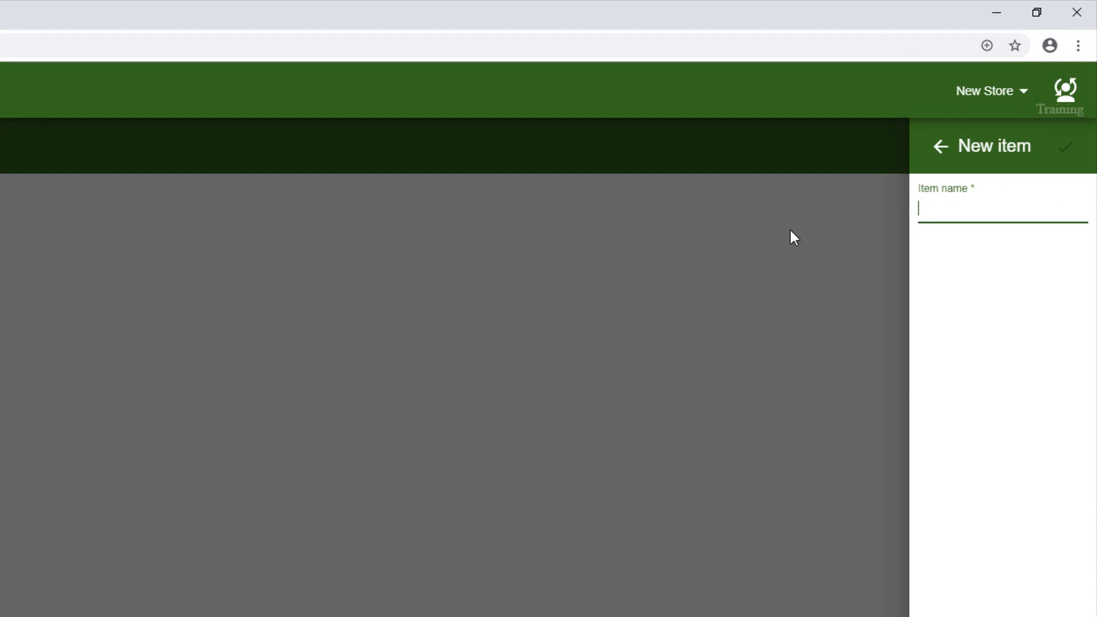
{"action": "type", "text": "Shirt"}
{"action": "left_click", "coordinate": [1065, 146]}
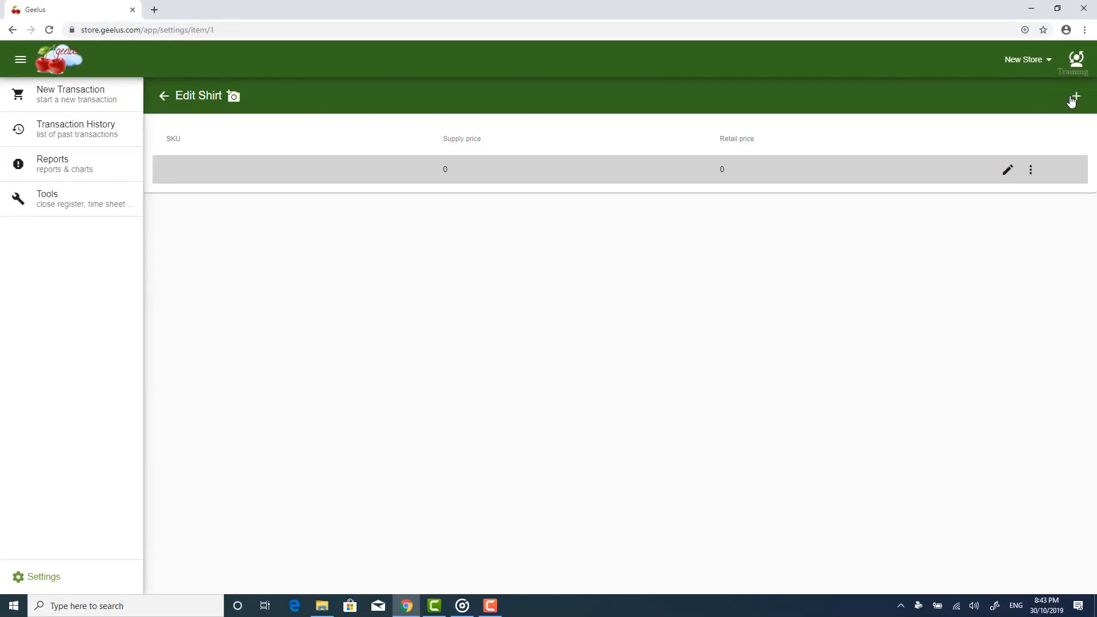
Step: Upload a shirt picture from the Pictures folder to the image library and assign it to the Shirt item
{"action": "left_click", "coordinate": [232, 97]}
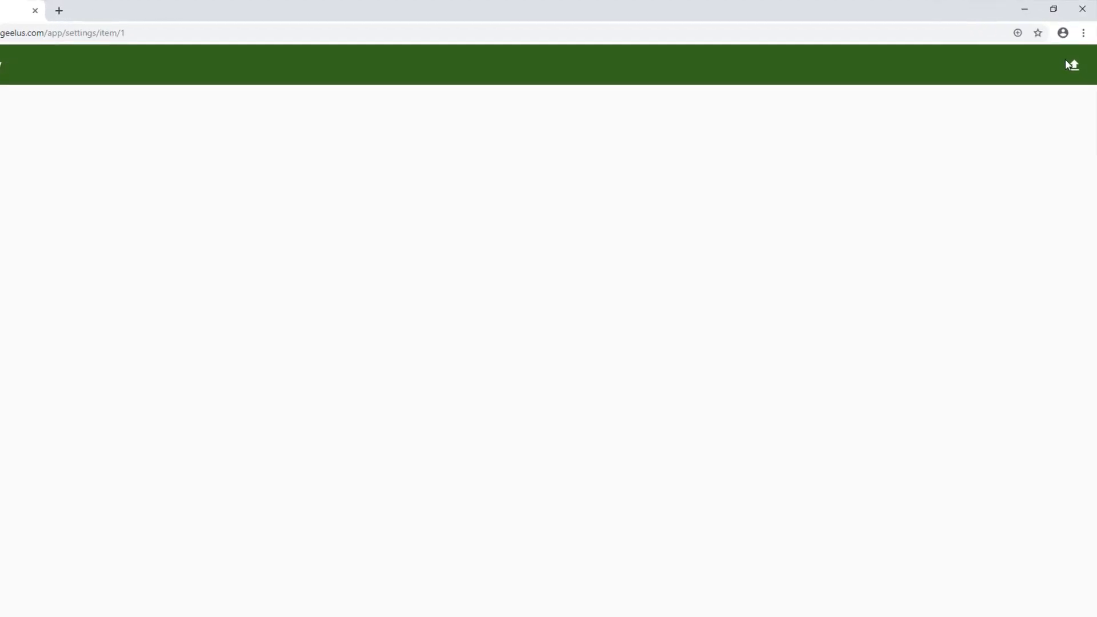
{"action": "left_click", "coordinate": [1063, 91]}
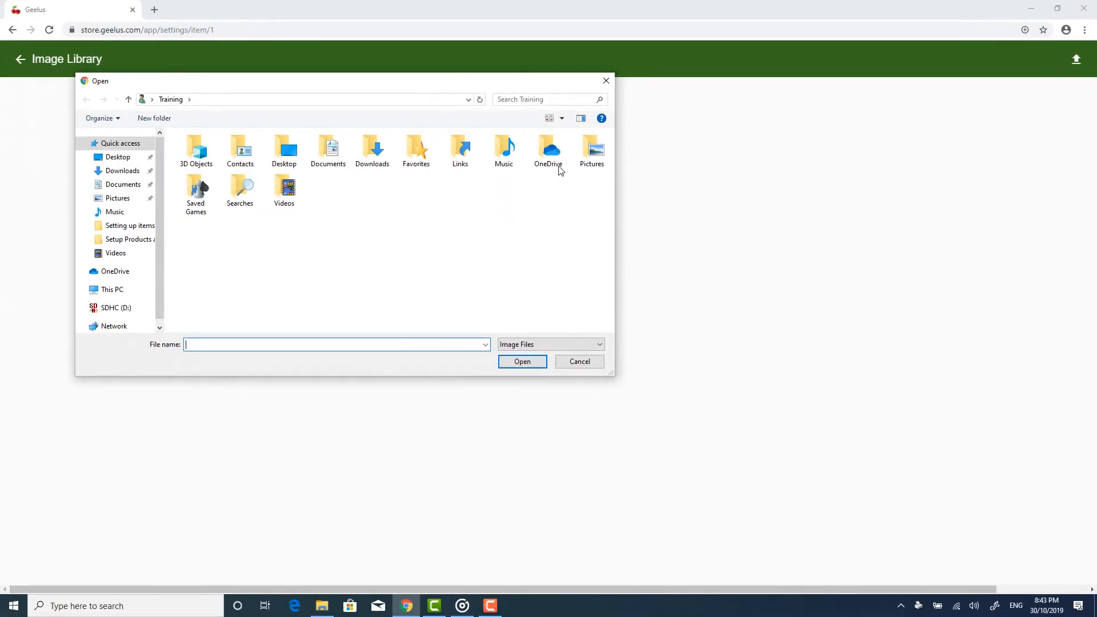
{"action": "left_click", "coordinate": [117, 197]}
{"action": "double_click", "coordinate": [327, 170]}
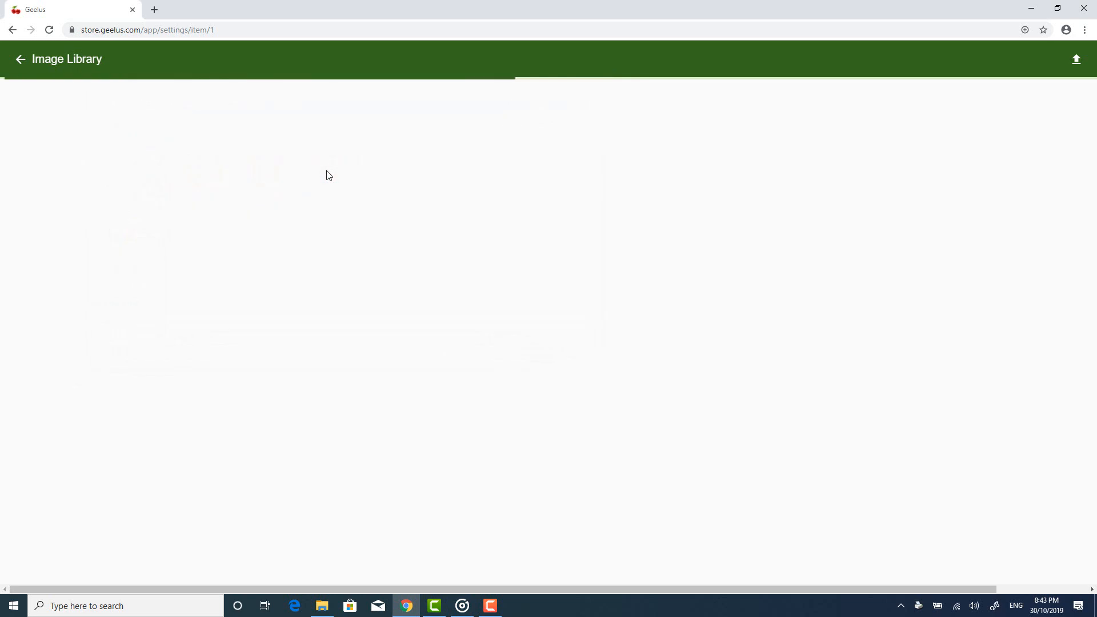
{"action": "left_click", "coordinate": [35, 109]}
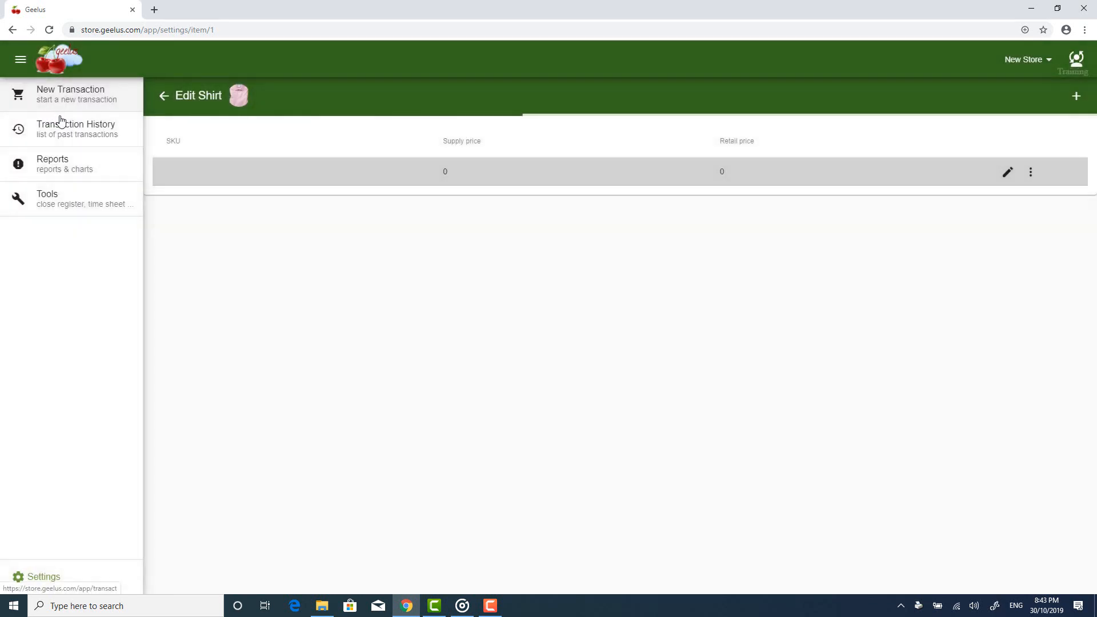
Step: Set the Shirt item's retail price to 10 and save the item
{"action": "left_click", "coordinate": [1008, 171]}
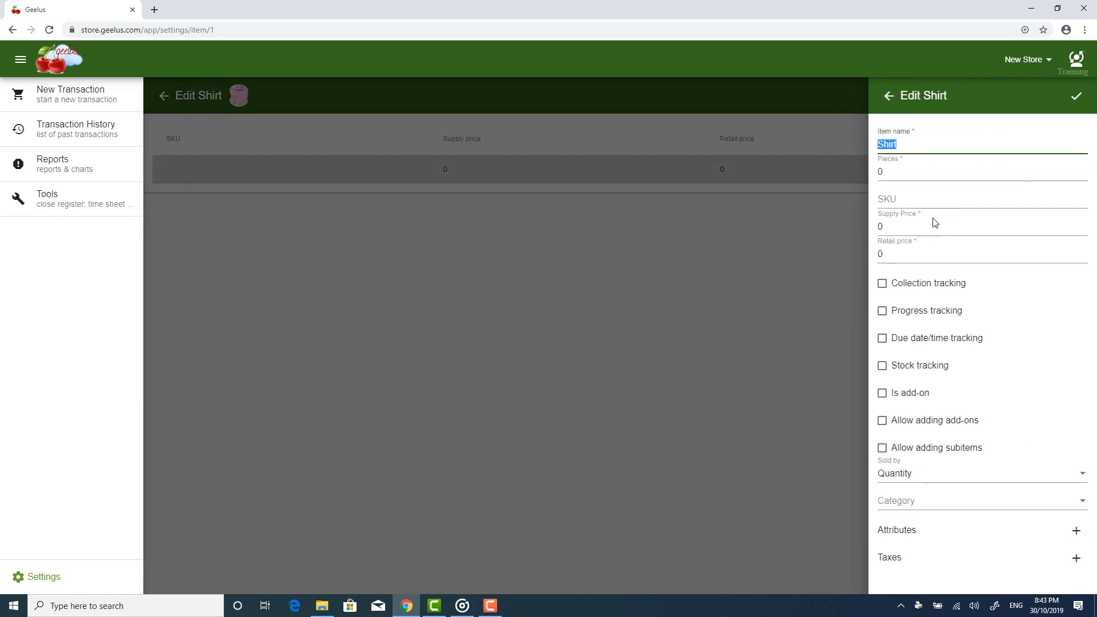
{"action": "left_click", "coordinate": [918, 255]}
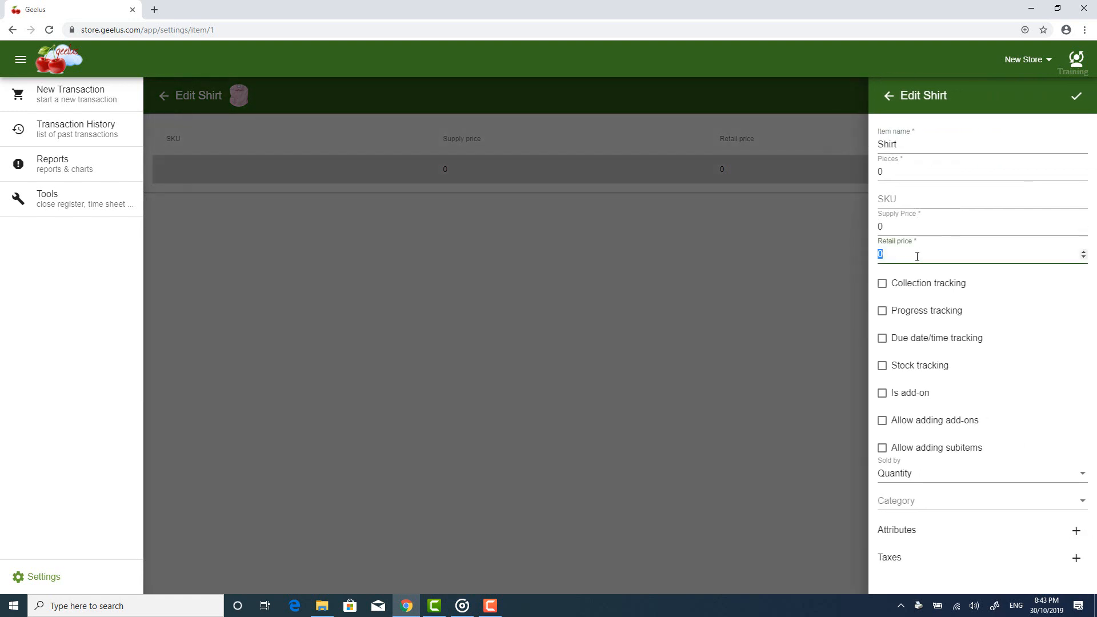
{"action": "type", "text": "10"}
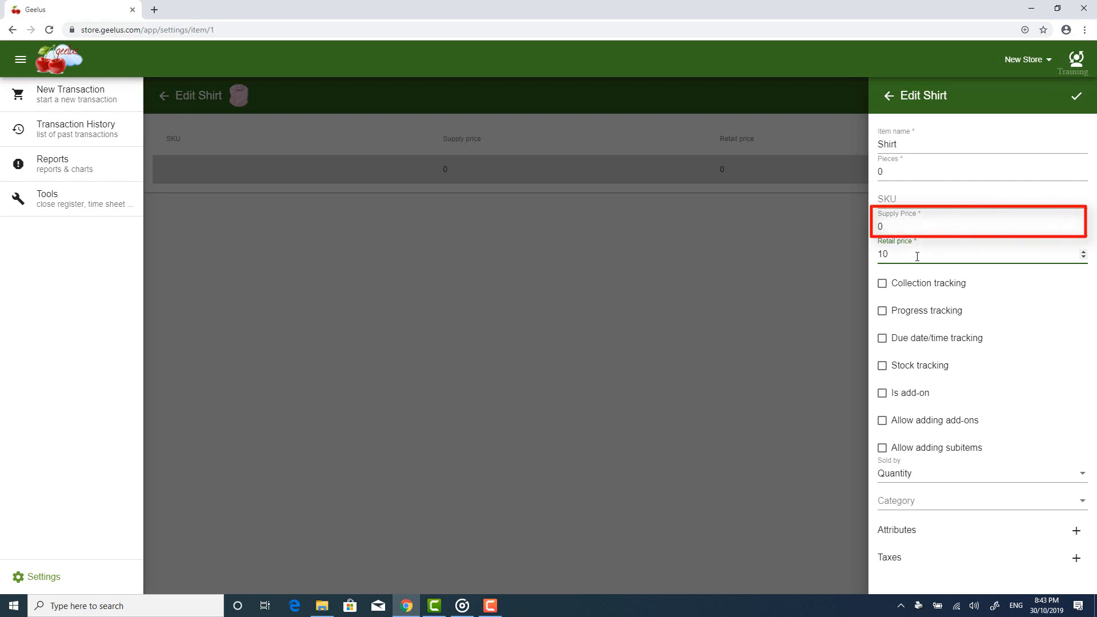
{"action": "left_click", "coordinate": [1080, 98]}
Step: Start a new transaction, search for "Shirt" and select the matching item
{"action": "left_click", "coordinate": [111, 91]}
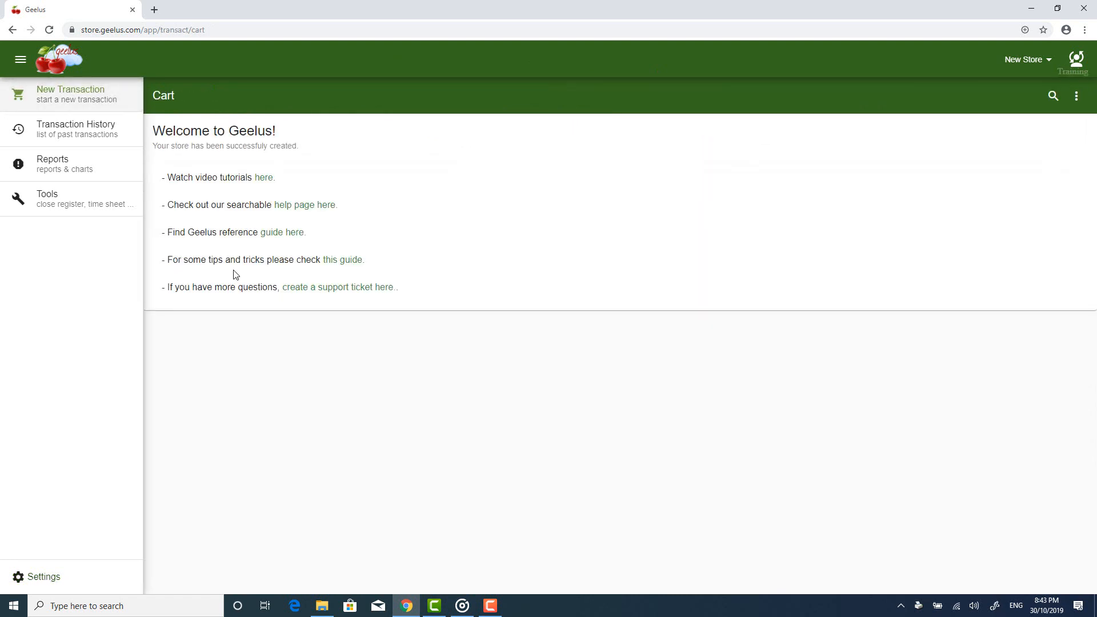
{"action": "left_click", "coordinate": [1052, 96]}
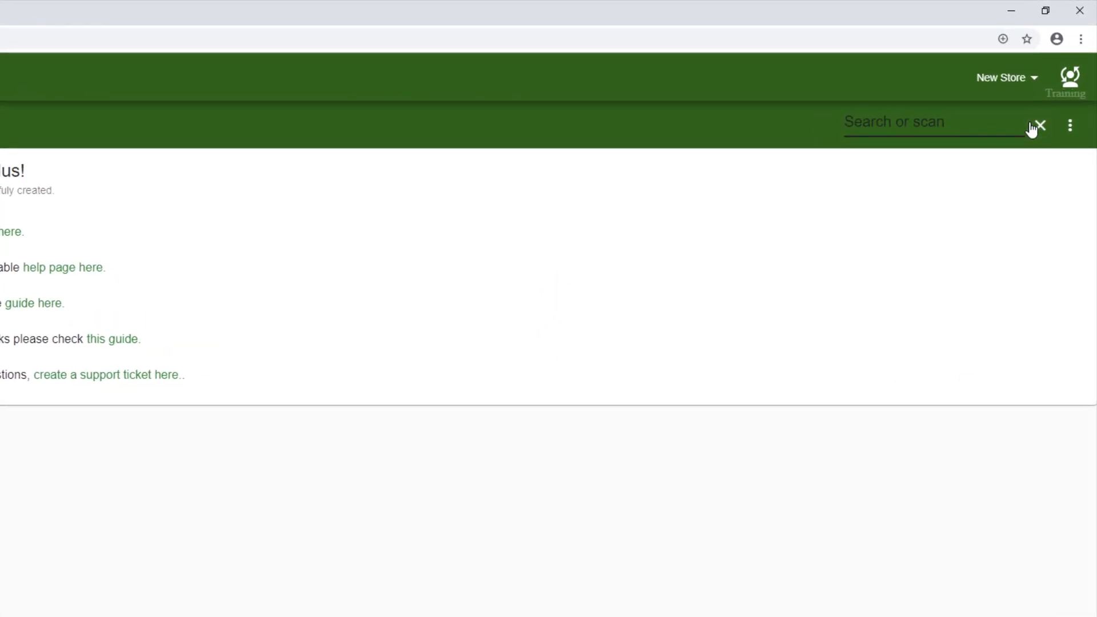
{"action": "type", "text": "Shirt"}
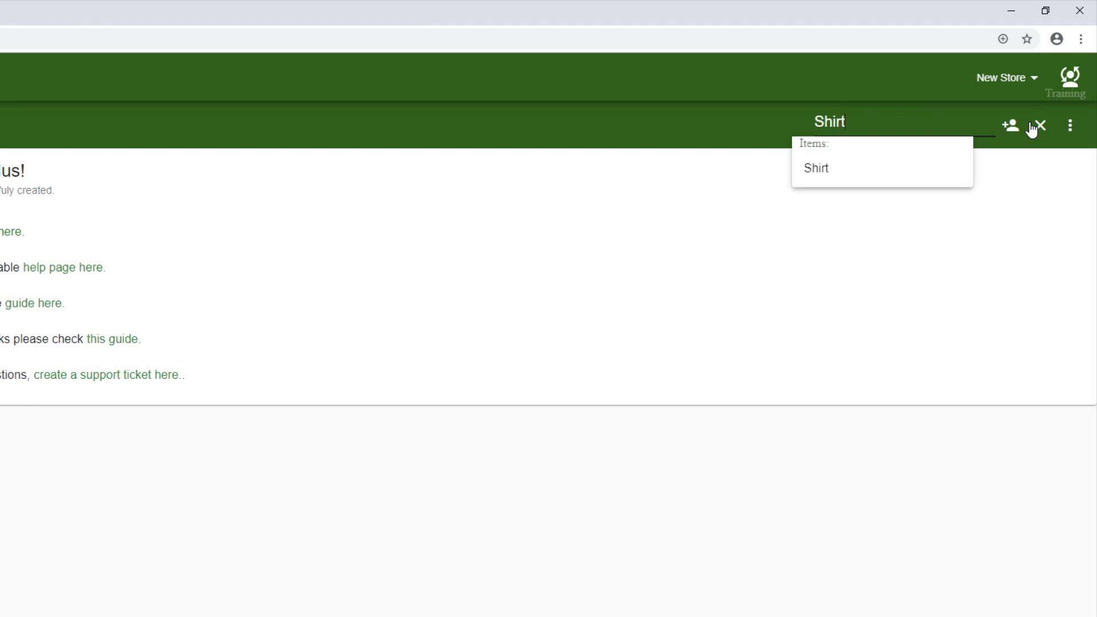
{"action": "left_click", "coordinate": [923, 167]}
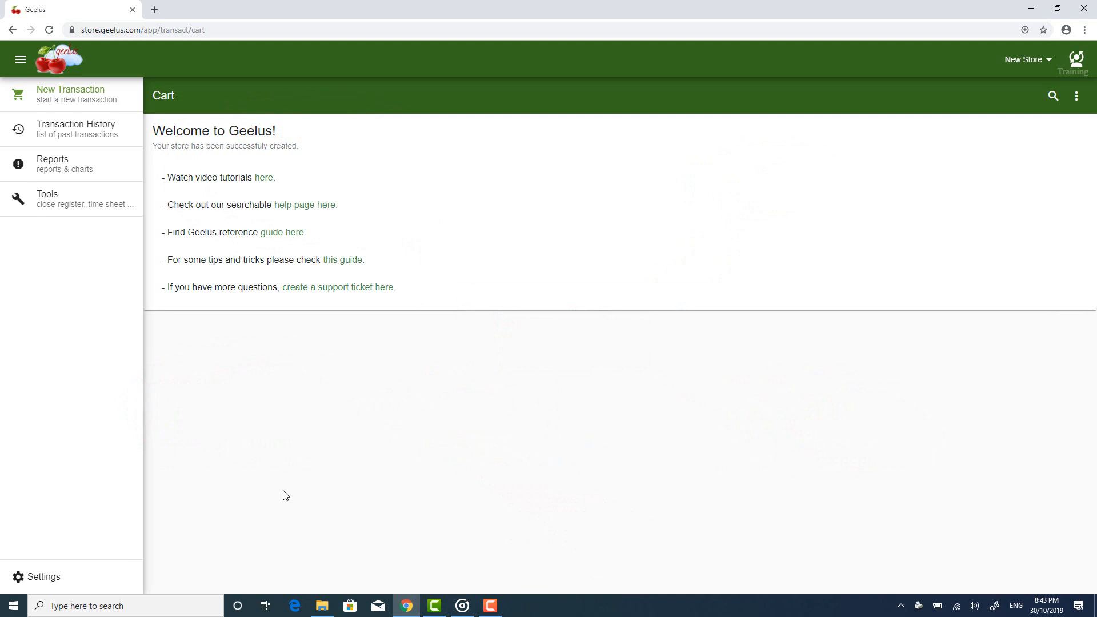
Step: Create a register in the store settings, keeping the name "New register" and the default options
{"action": "left_click", "coordinate": [104, 585]}
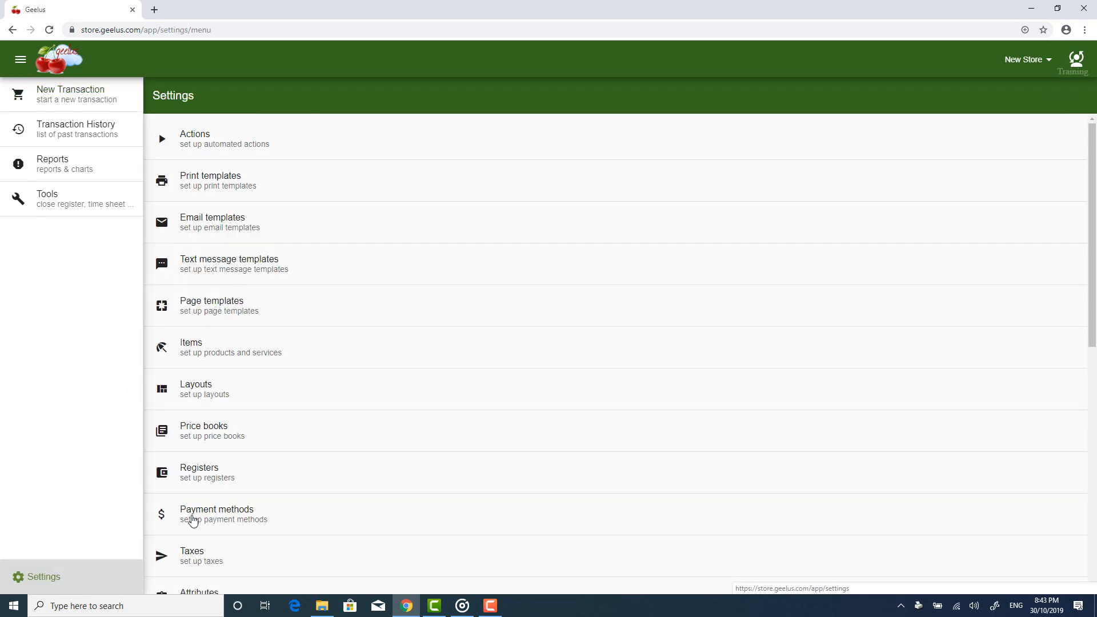
{"action": "left_click", "coordinate": [265, 473]}
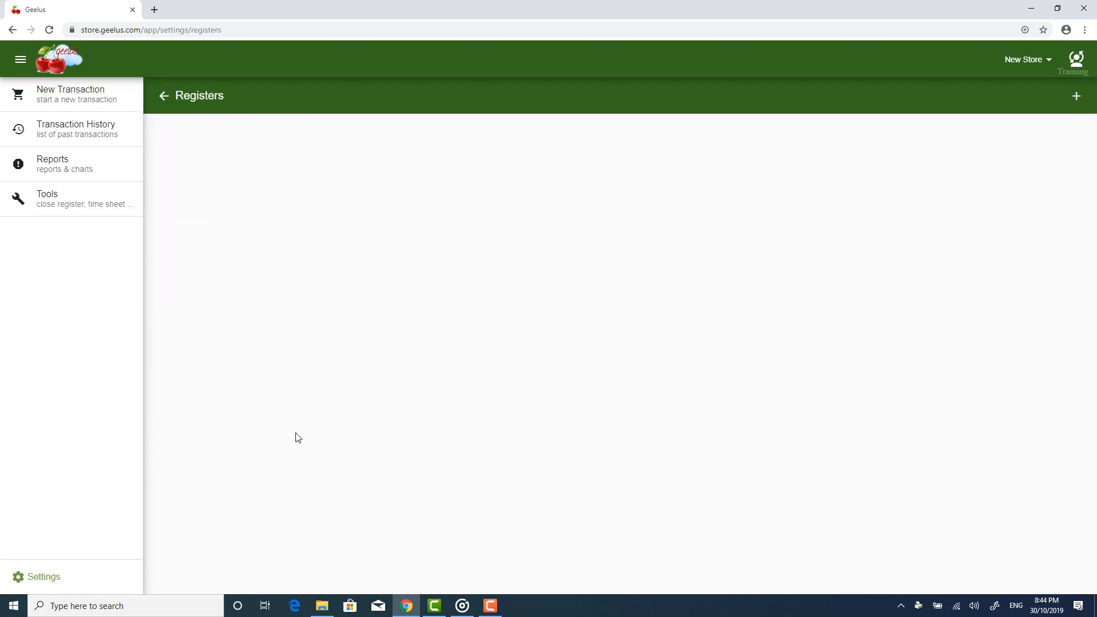
{"action": "left_click", "coordinate": [1076, 96]}
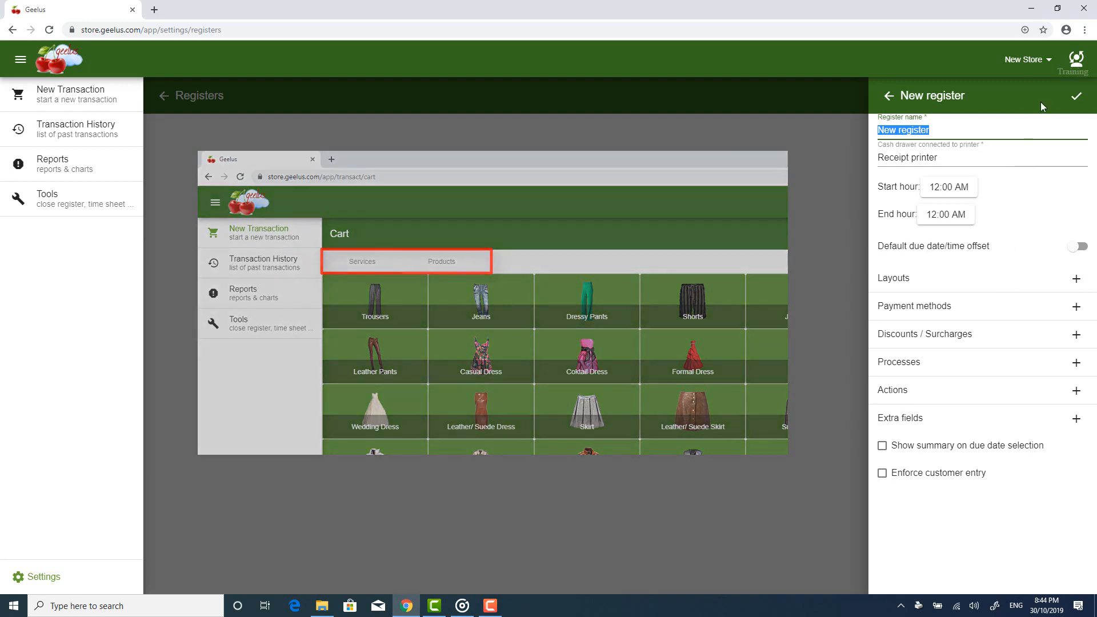
{"action": "left_click", "coordinate": [1077, 96]}
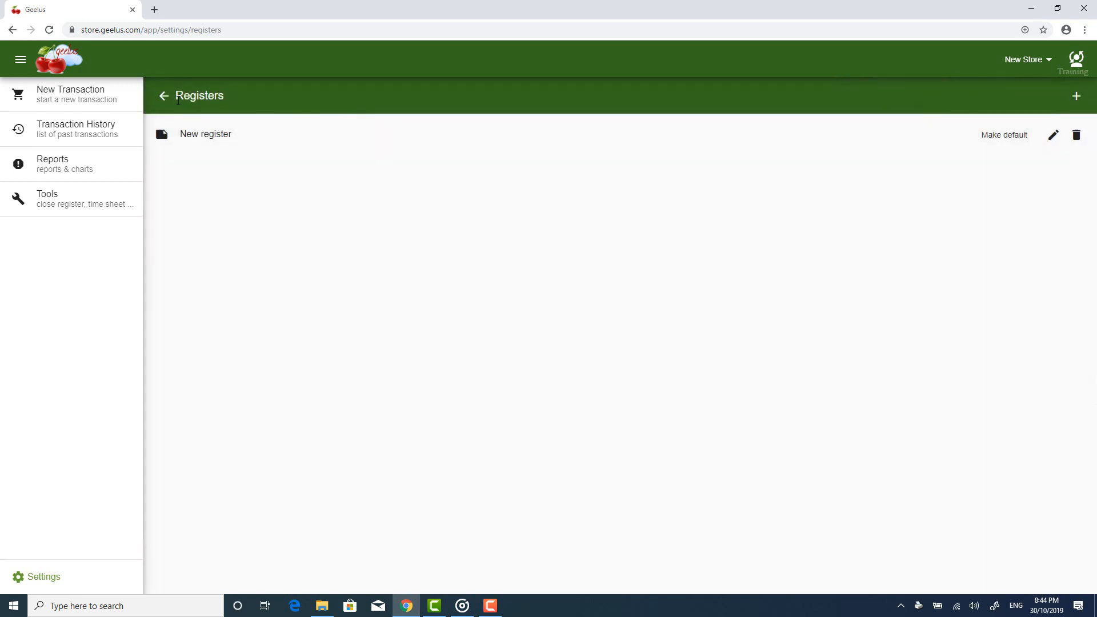
Step: Create a new layout named "General" in the layout settings
{"action": "left_click", "coordinate": [164, 96]}
{"action": "left_click", "coordinate": [252, 390]}
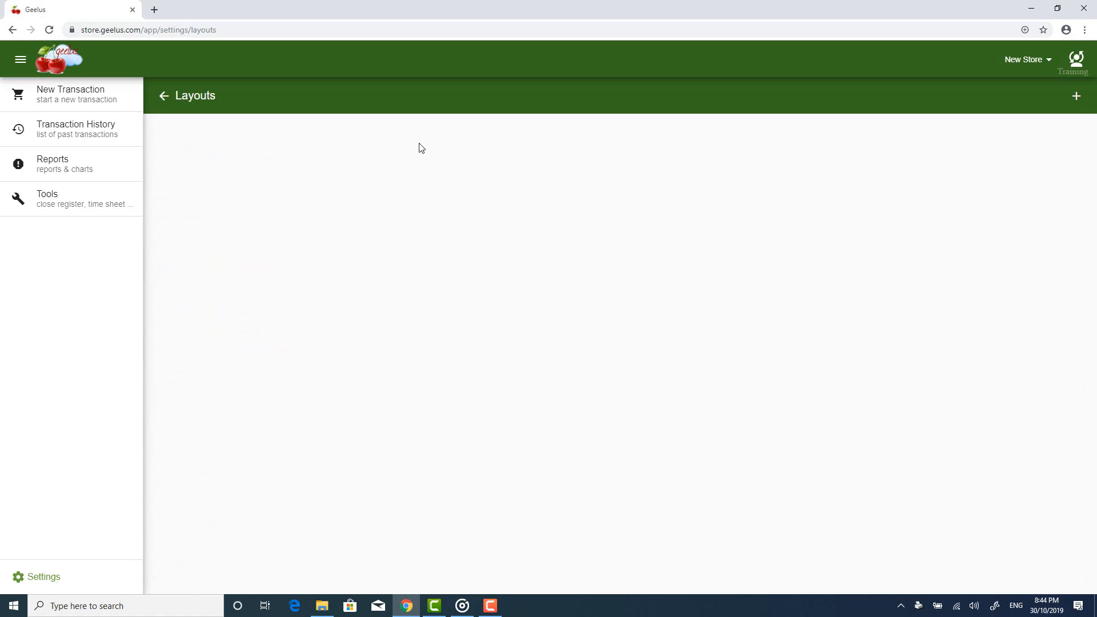
{"action": "left_click", "coordinate": [1077, 96]}
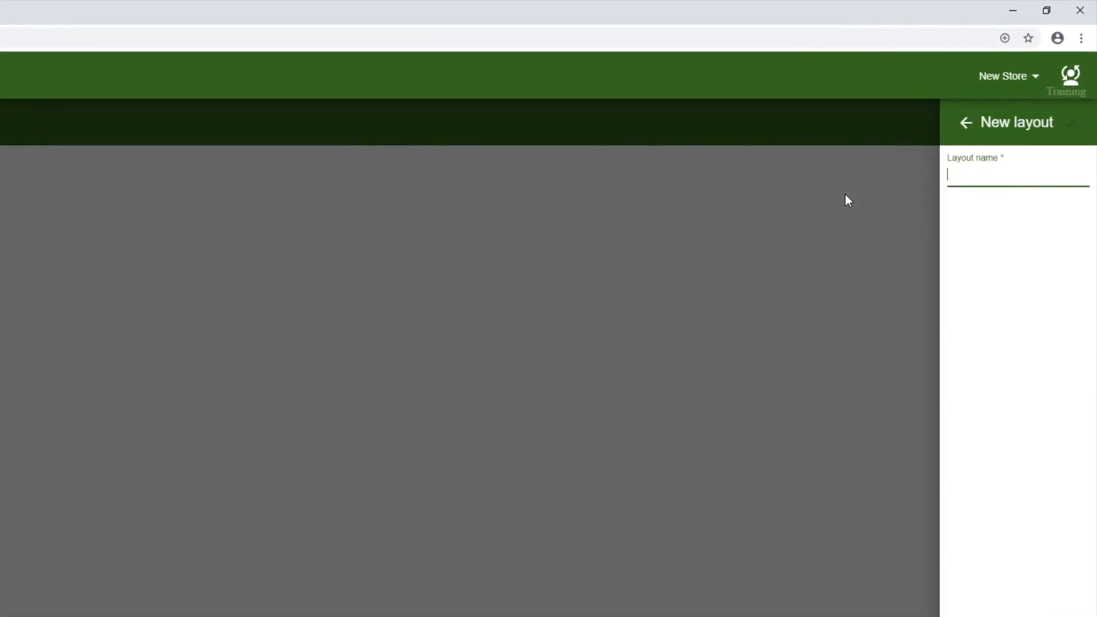
{"action": "type", "text": "General"}
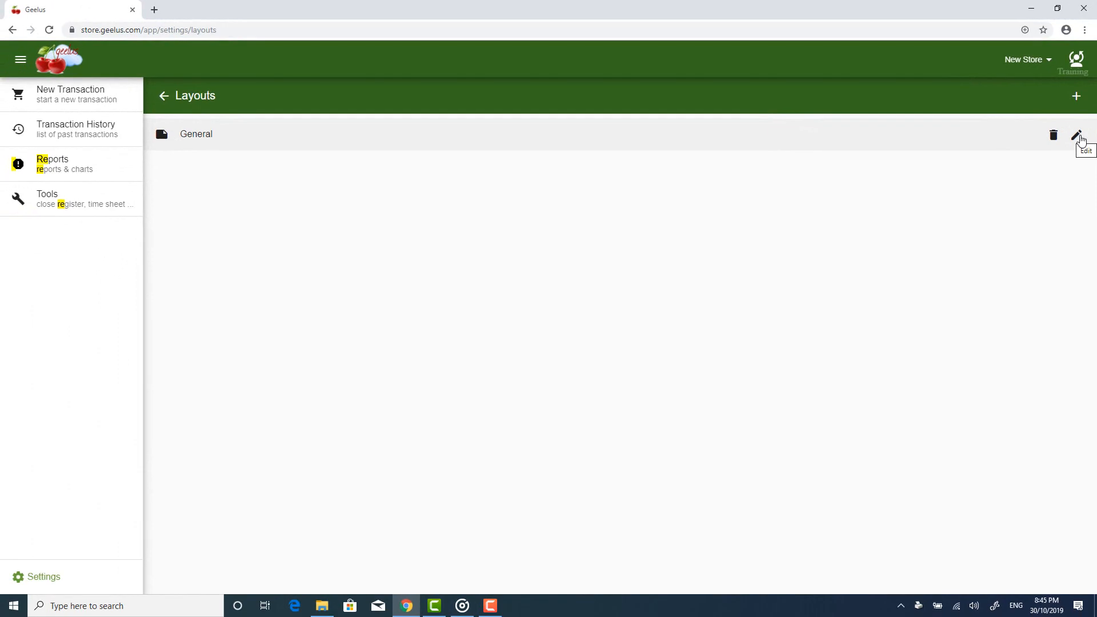
Step: Add the Shirt item to the General layout and return to the layouts list
{"action": "left_click", "coordinate": [1068, 167]}
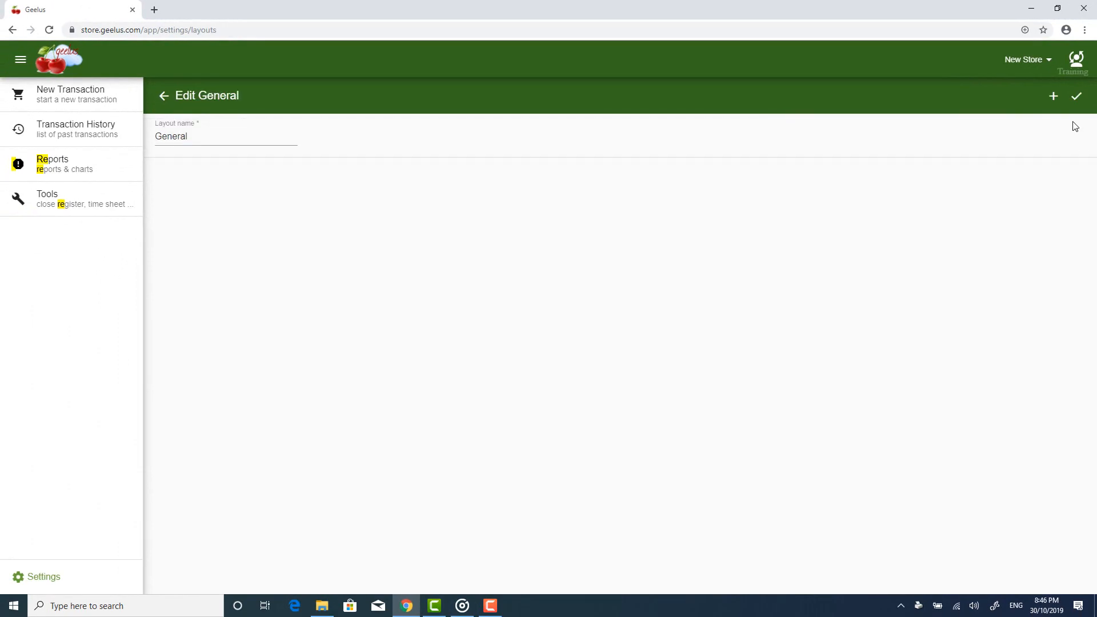
{"action": "left_click", "coordinate": [1054, 96]}
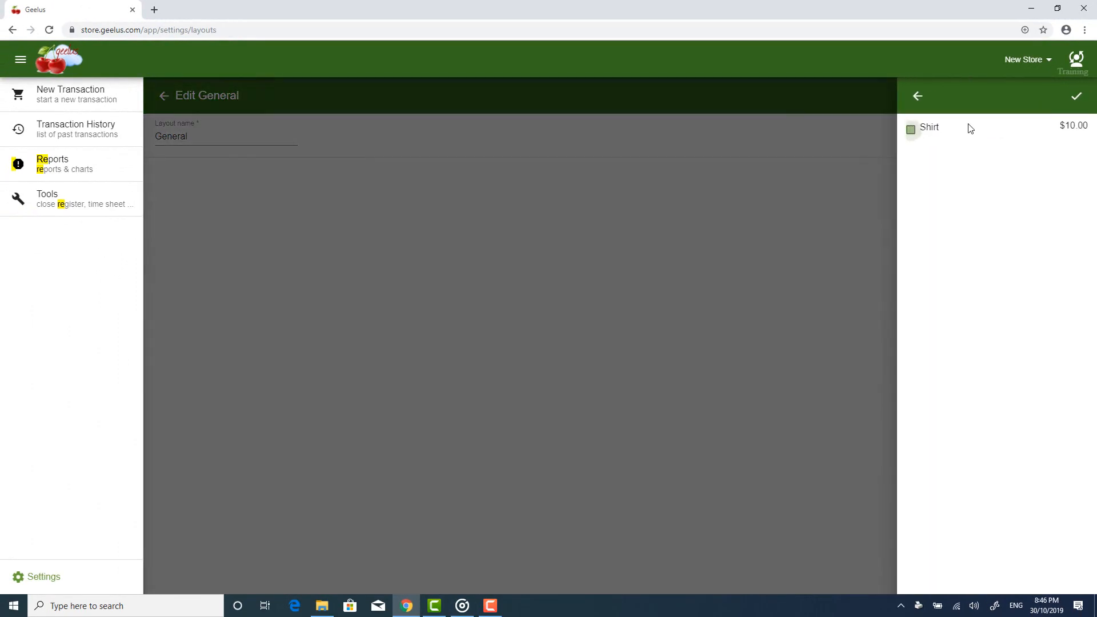
{"action": "left_click", "coordinate": [970, 128]}
{"action": "left_click", "coordinate": [1077, 96]}
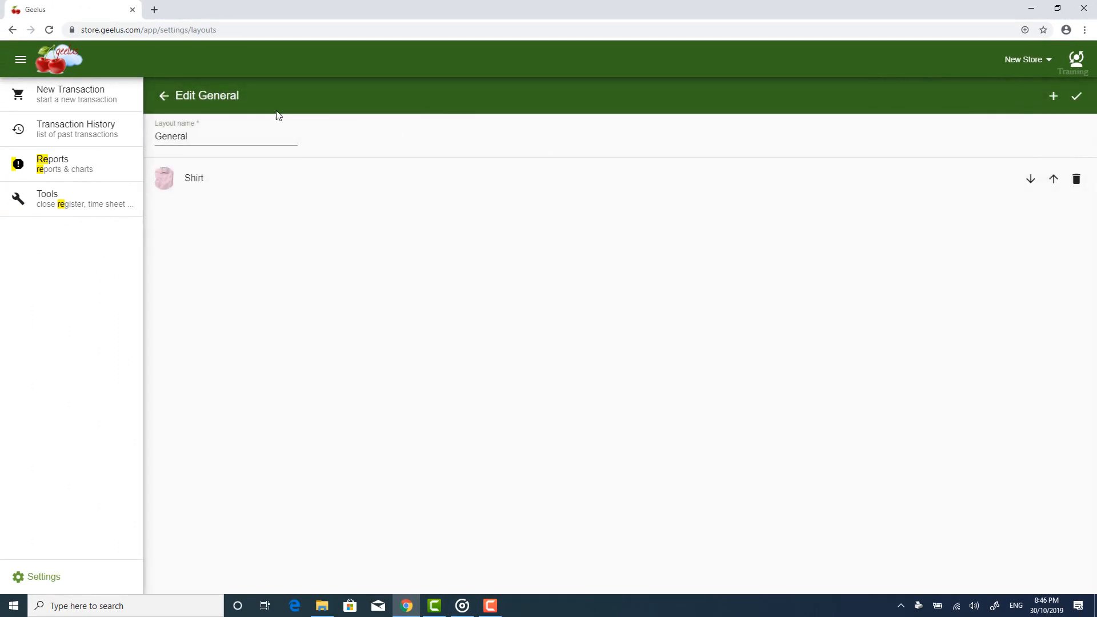
{"action": "left_click", "coordinate": [160, 98]}
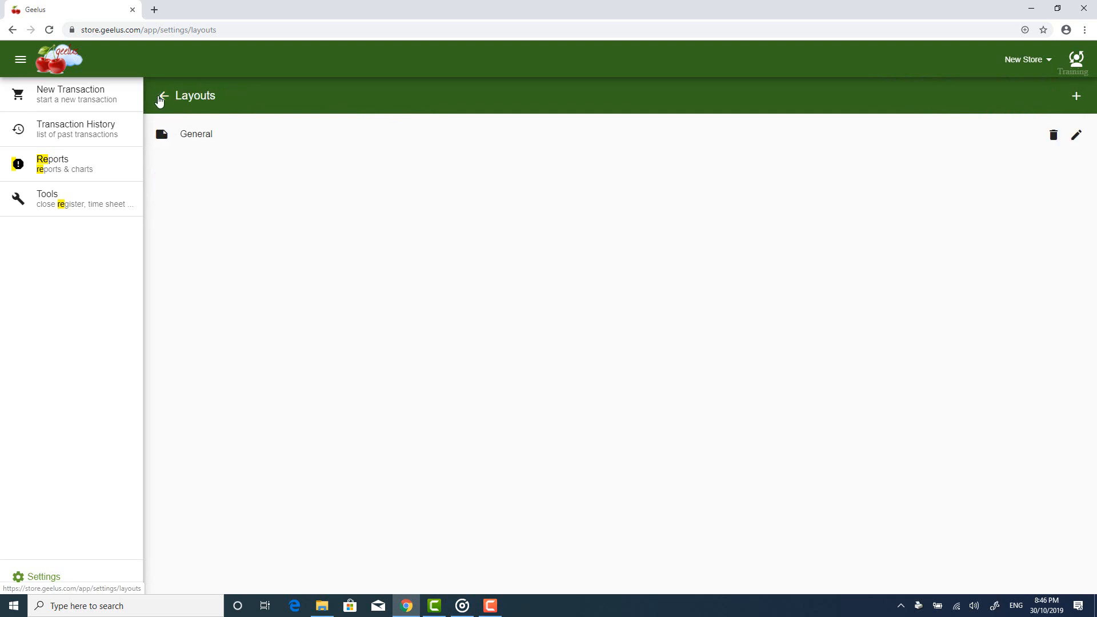
Step: Assign the General layout to the register "New register" and save the register
{"action": "left_click", "coordinate": [161, 97]}
{"action": "left_click", "coordinate": [320, 464]}
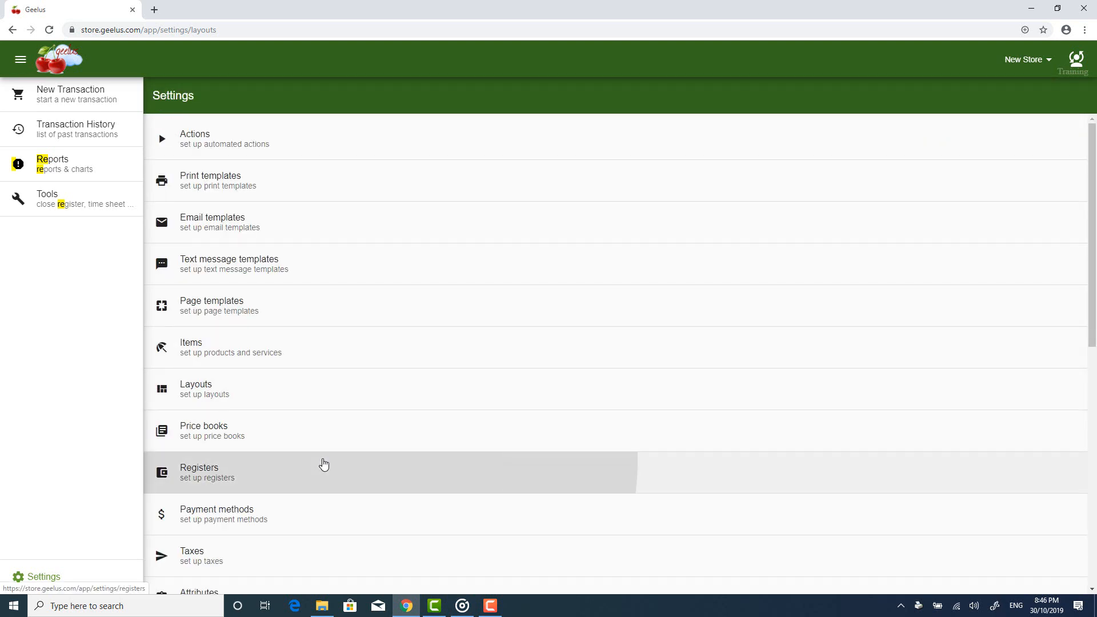
{"action": "left_click", "coordinate": [1054, 137]}
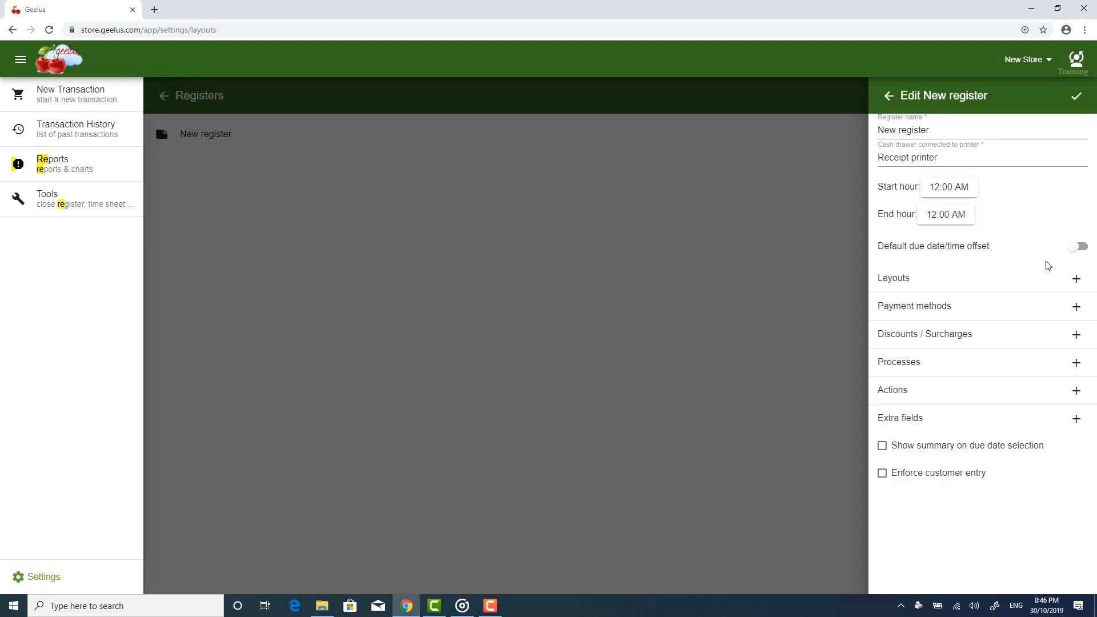
{"action": "left_click", "coordinate": [1075, 279]}
{"action": "left_click", "coordinate": [1067, 107]}
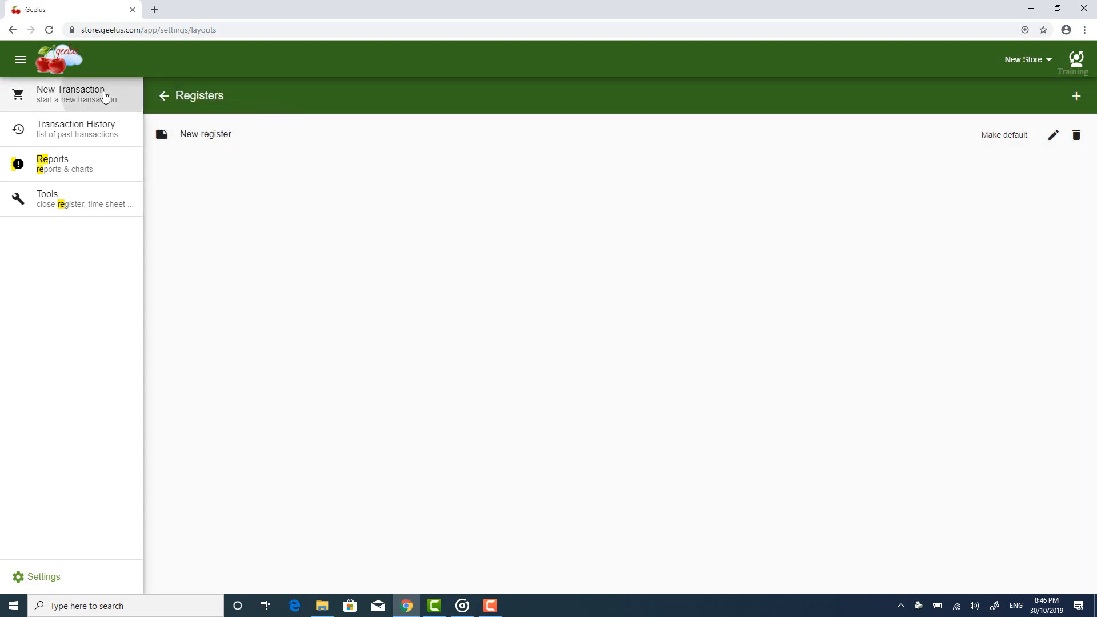
Step: Start a new transaction and add one Shirt to the cart from the layout
{"action": "left_click", "coordinate": [105, 96]}
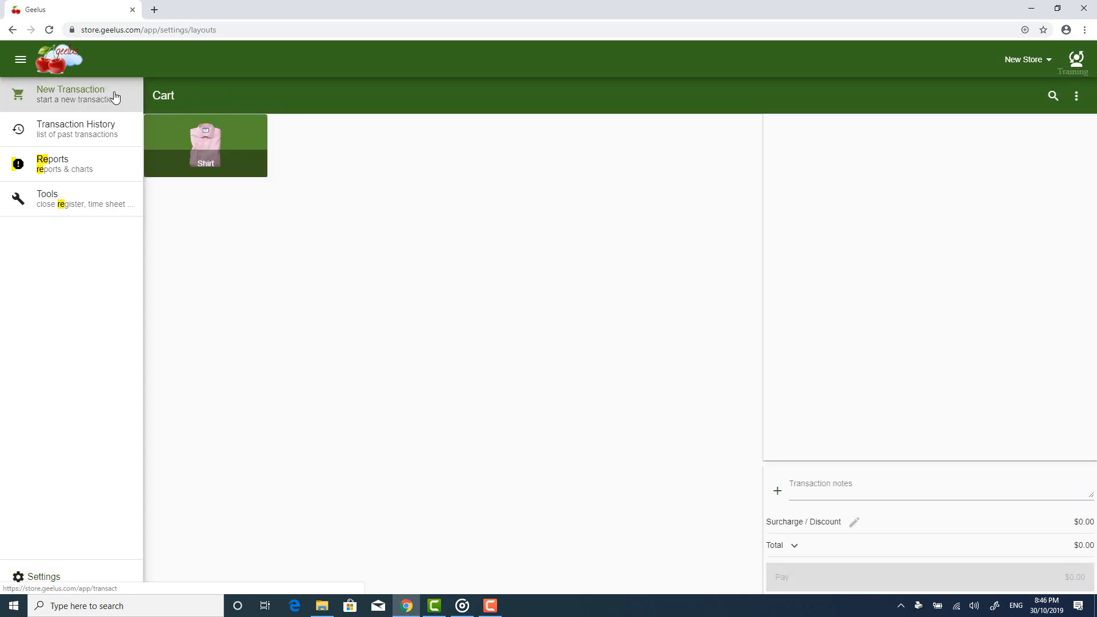
{"action": "left_click", "coordinate": [240, 134]}
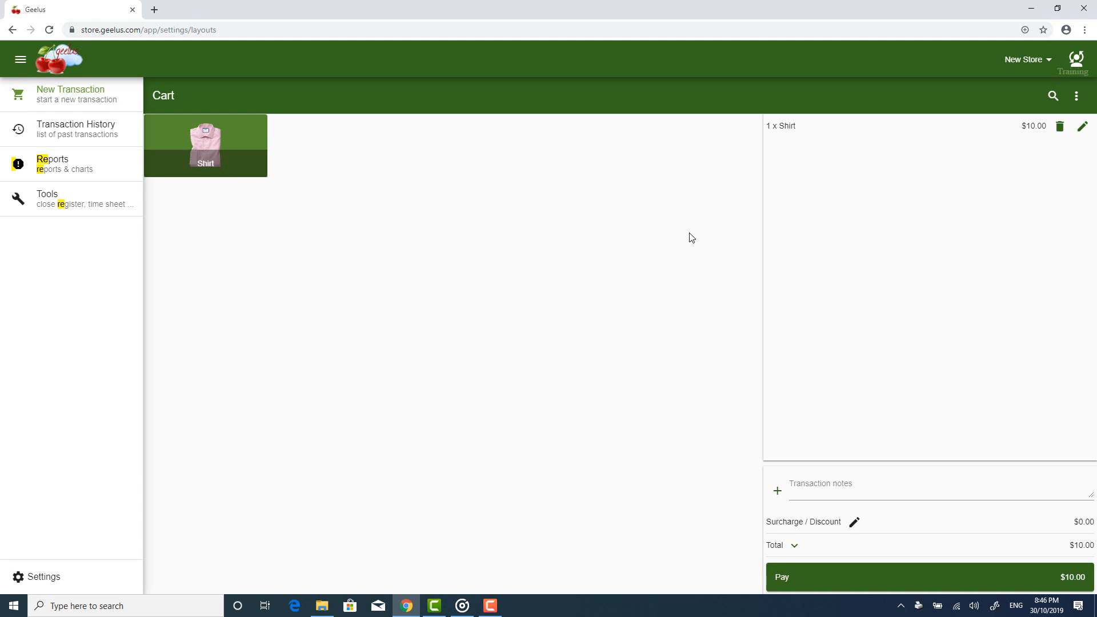
Step: Create an attribute named "Task" with the default value "Dry clean" in the attribute settings
{"action": "left_click", "coordinate": [108, 585]}
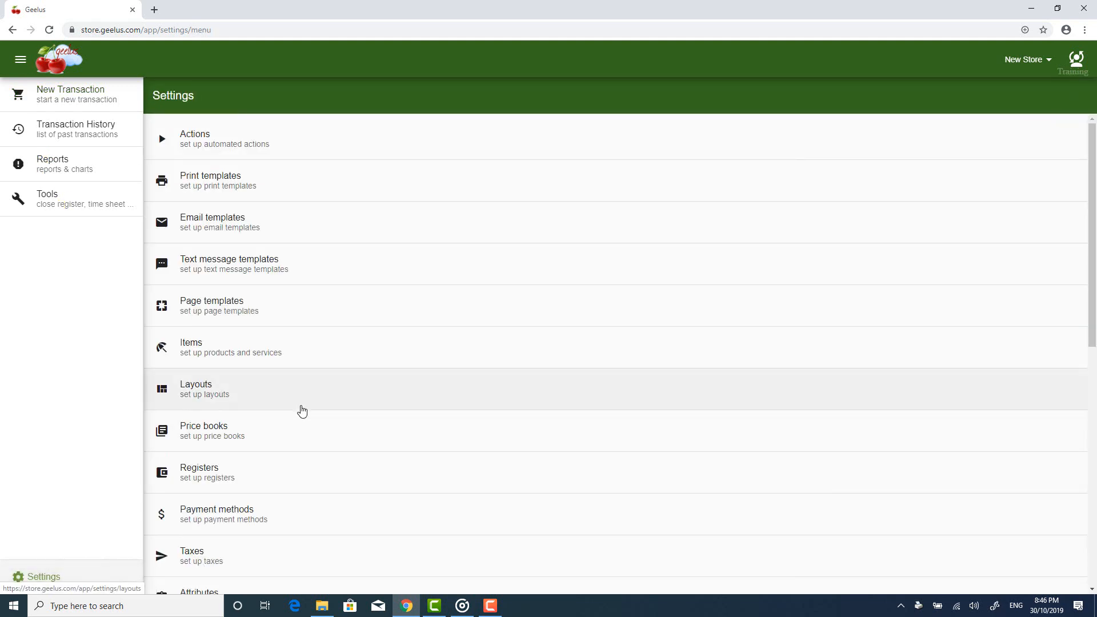
{"action": "scroll", "coordinate": [301, 409], "scroll_direction": "down", "scroll_amount": 3}
{"action": "left_click", "coordinate": [291, 433]}
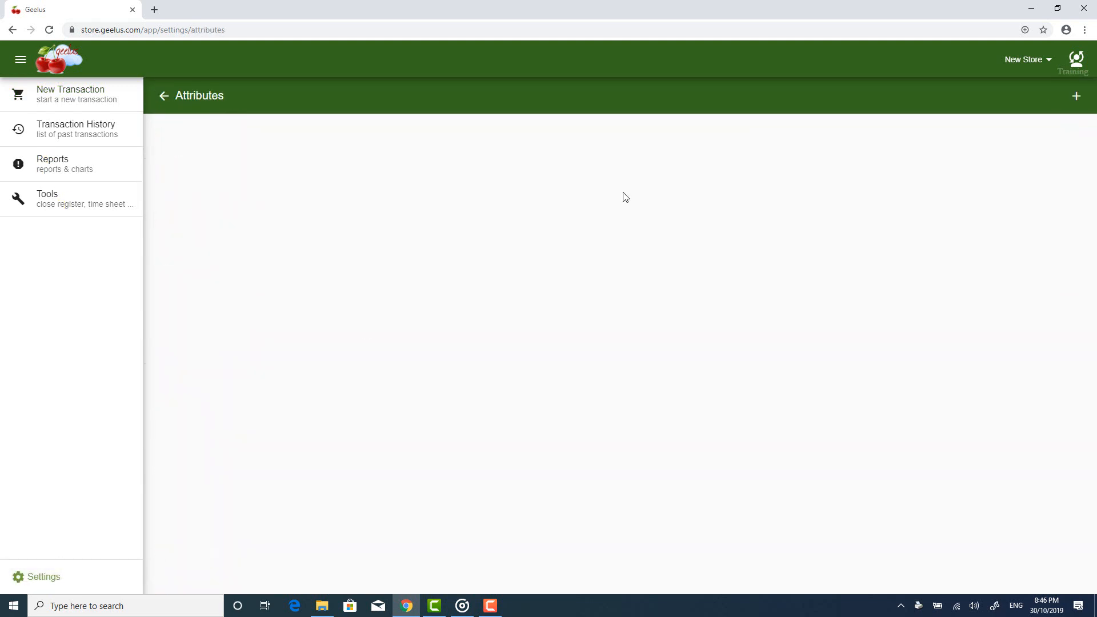
{"action": "left_click", "coordinate": [1078, 94]}
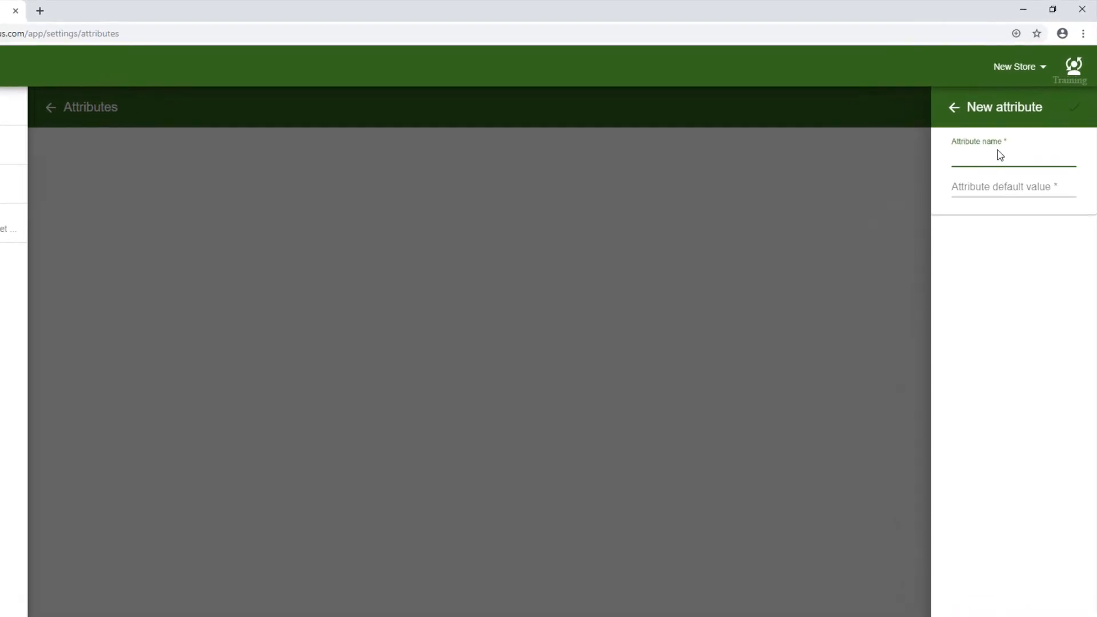
{"action": "type", "text": "Task"}
{"action": "key", "text": "Tab"}
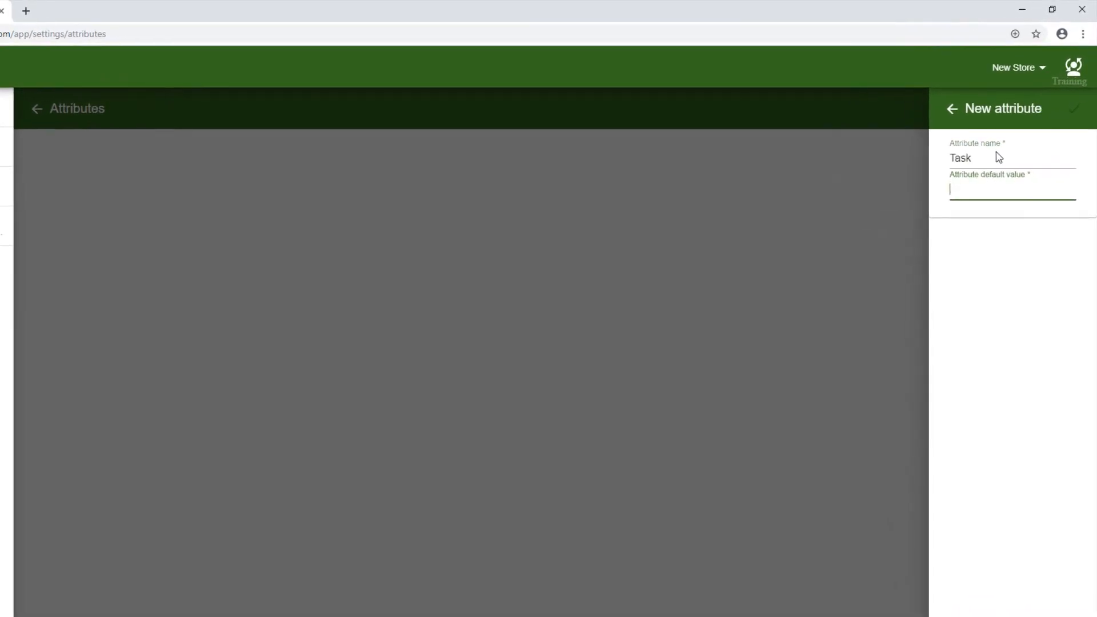
{"action": "type", "text": "Dry clean"}
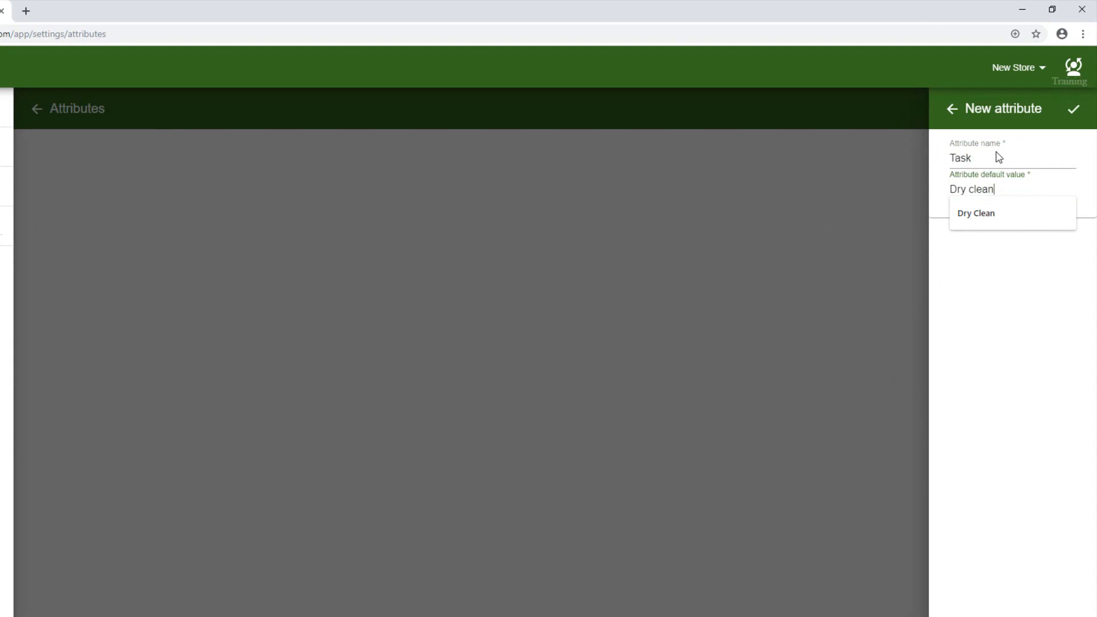
{"action": "key", "text": "Return"}
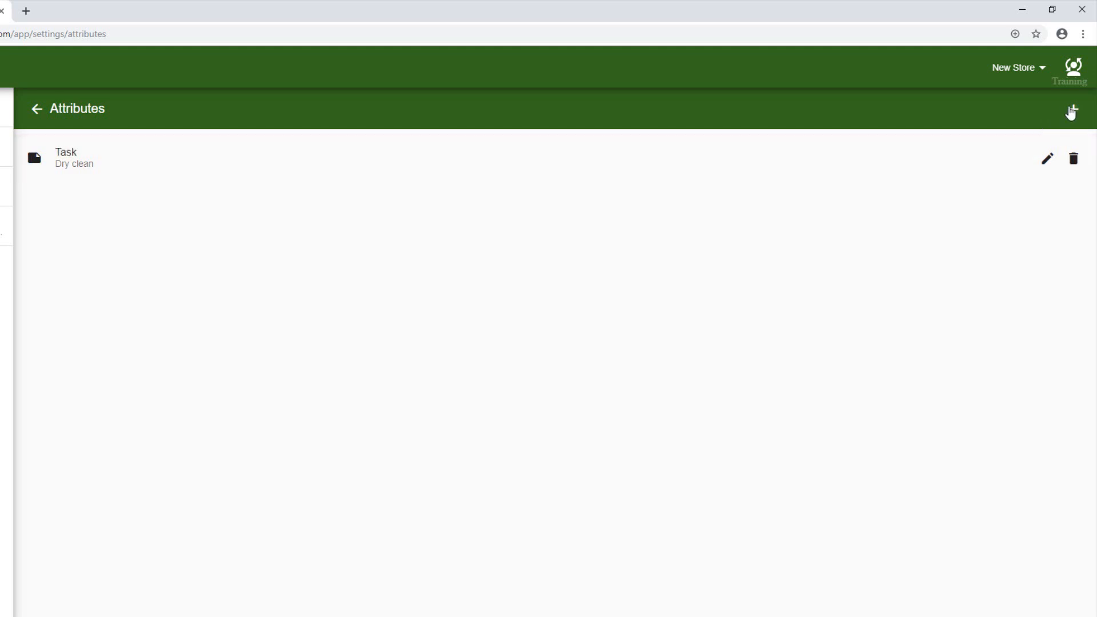
Step: Create a second attribute named "Task detail" with the default value "With starch"
{"action": "left_click", "coordinate": [1071, 110]}
{"action": "type", "text": "Task "}
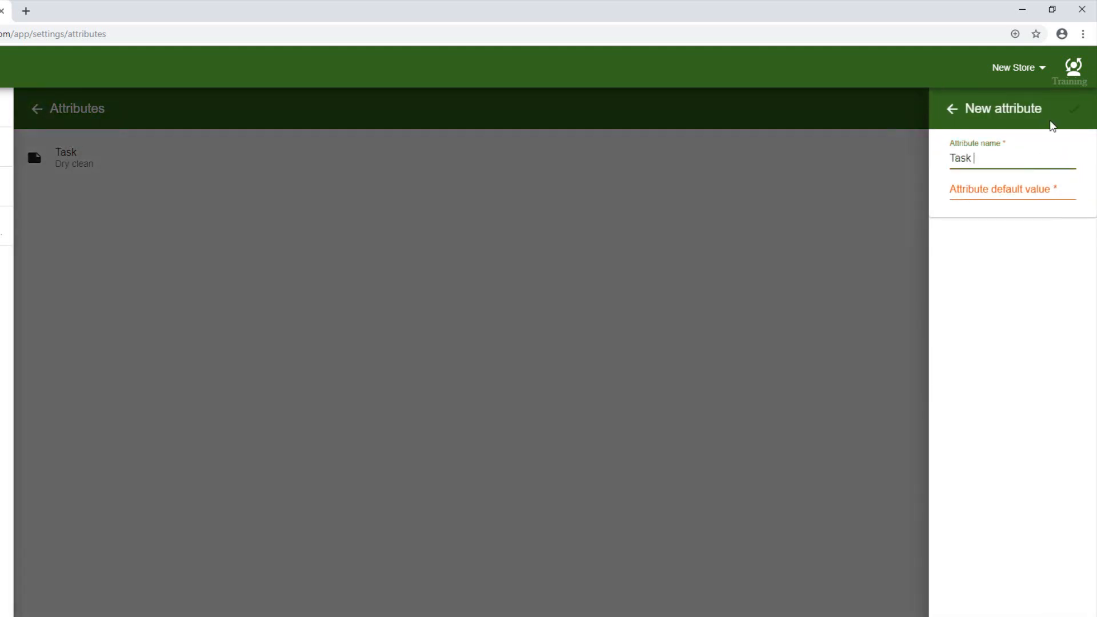
{"action": "type", "text": "detail"}
{"action": "key", "text": "Tab"}
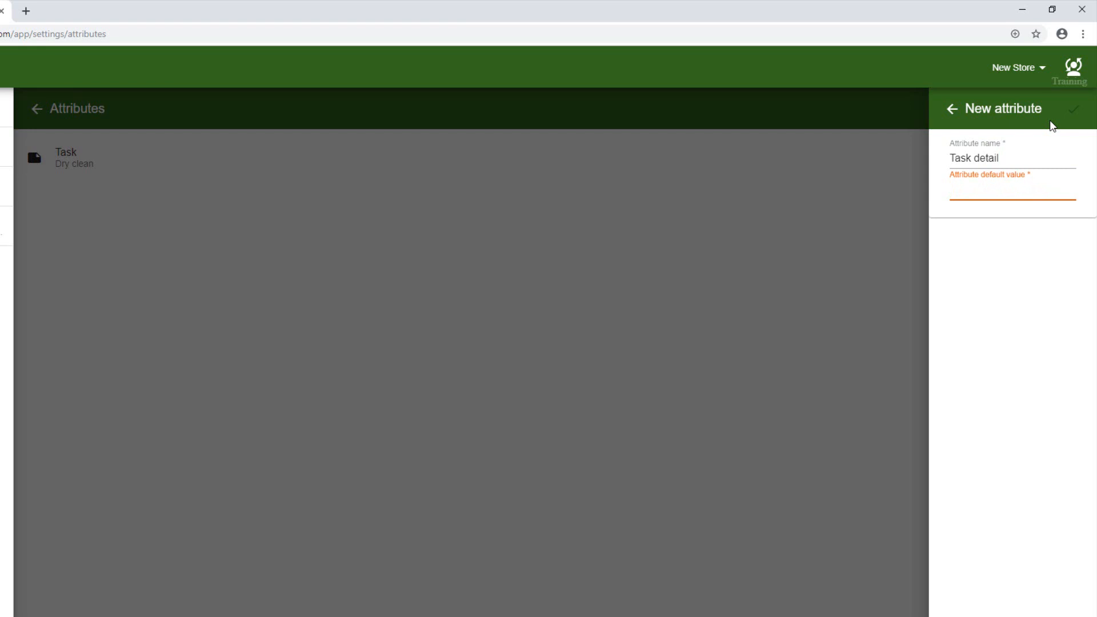
{"action": "type", "text": "With star"}
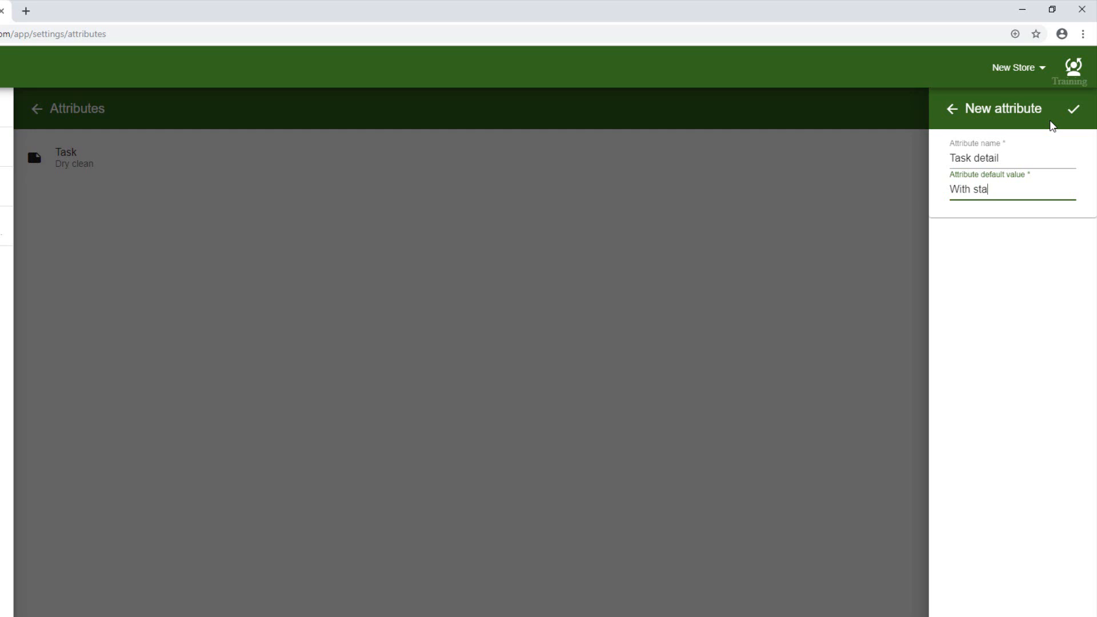
{"action": "type", "text": "ch"}
{"action": "left_click", "coordinate": [1072, 109]}
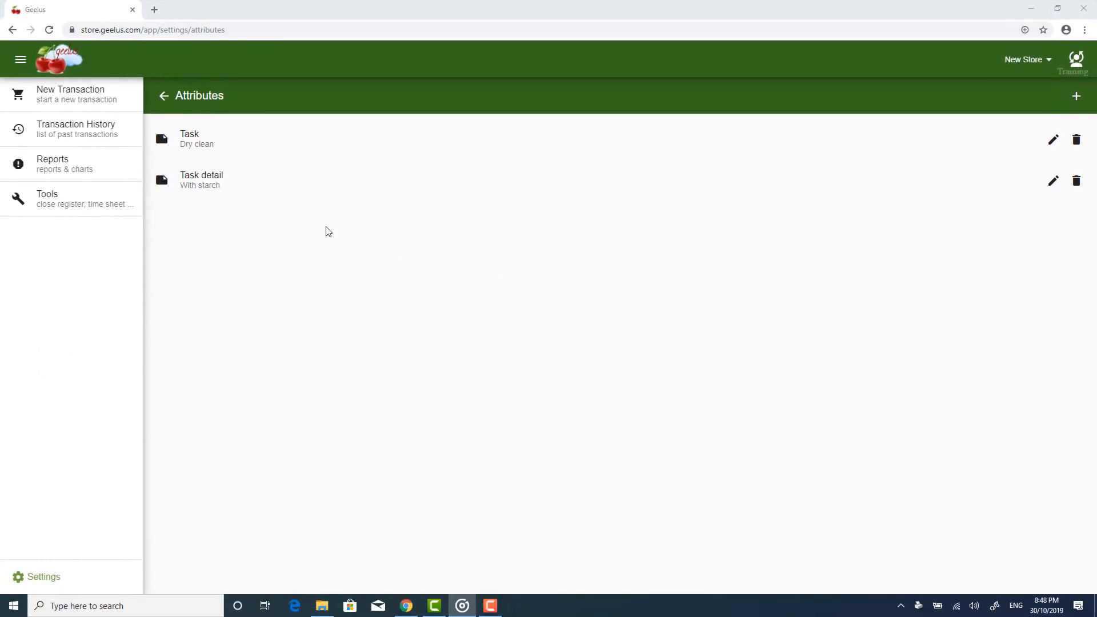
Step: Edit the Shirt item to add two attributes: Task with value "Dry clean" and Task detail with value "With starch"
{"action": "left_click", "coordinate": [163, 97]}
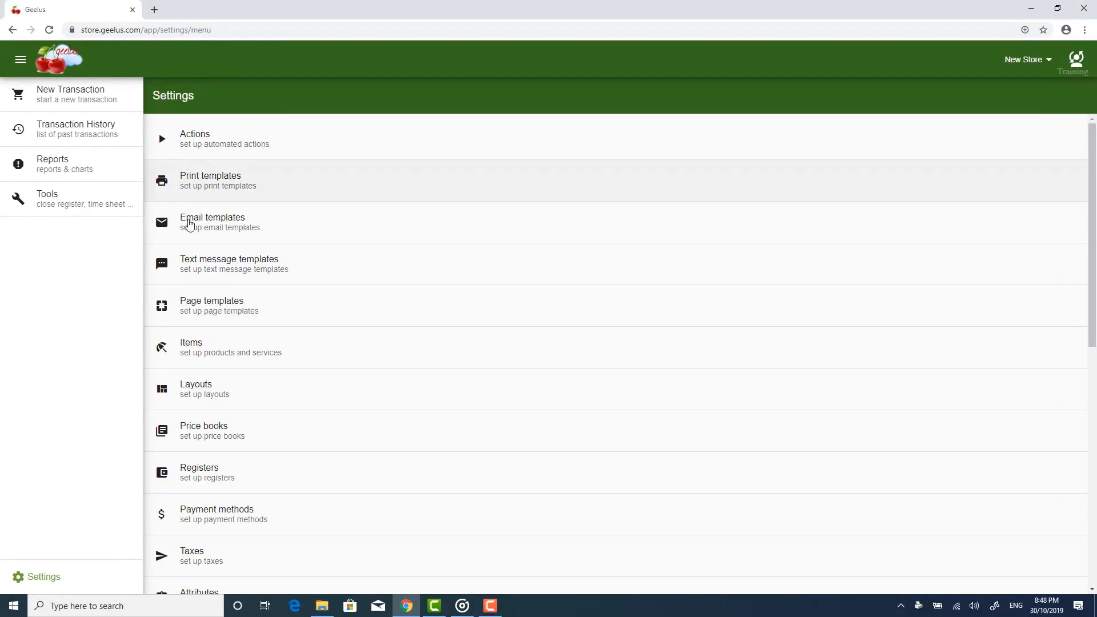
{"action": "left_click", "coordinate": [210, 355]}
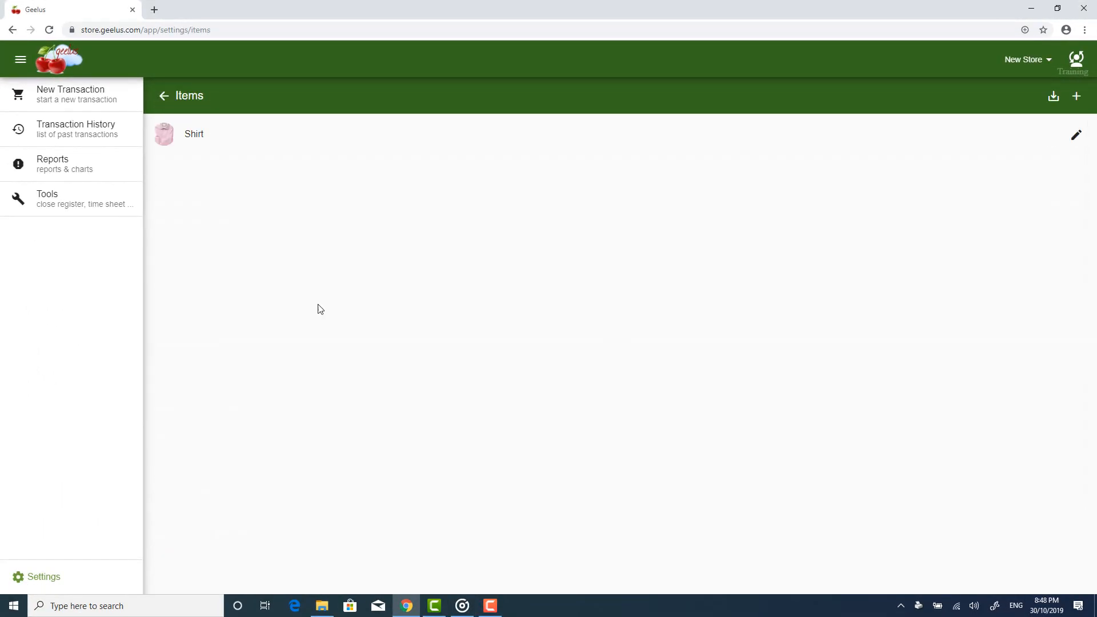
{"action": "left_click", "coordinate": [1074, 136]}
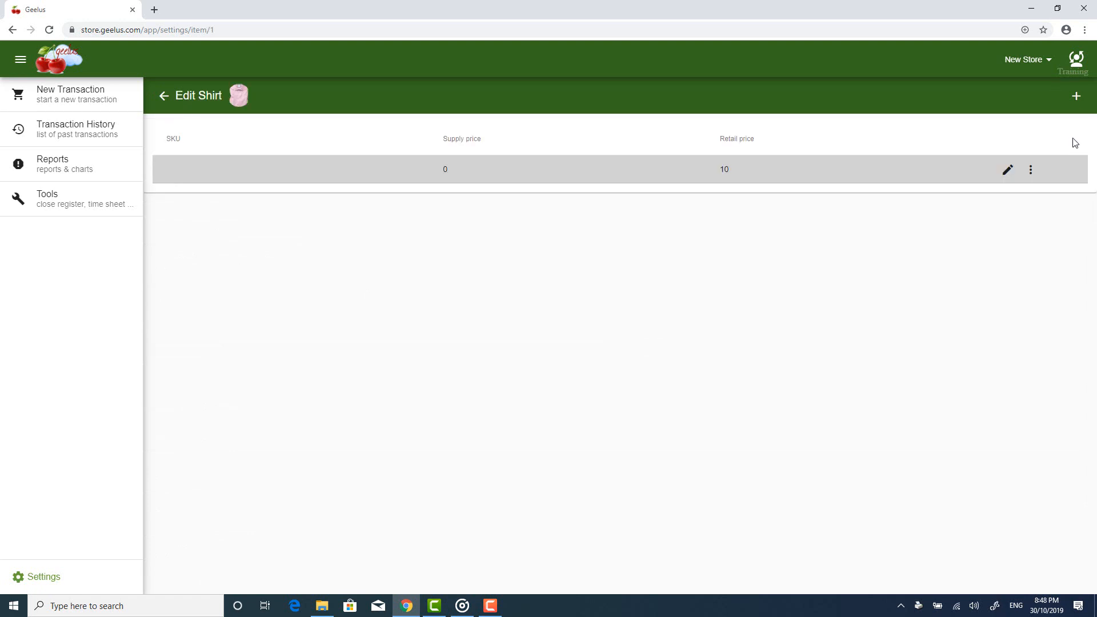
{"action": "left_click", "coordinate": [1008, 170]}
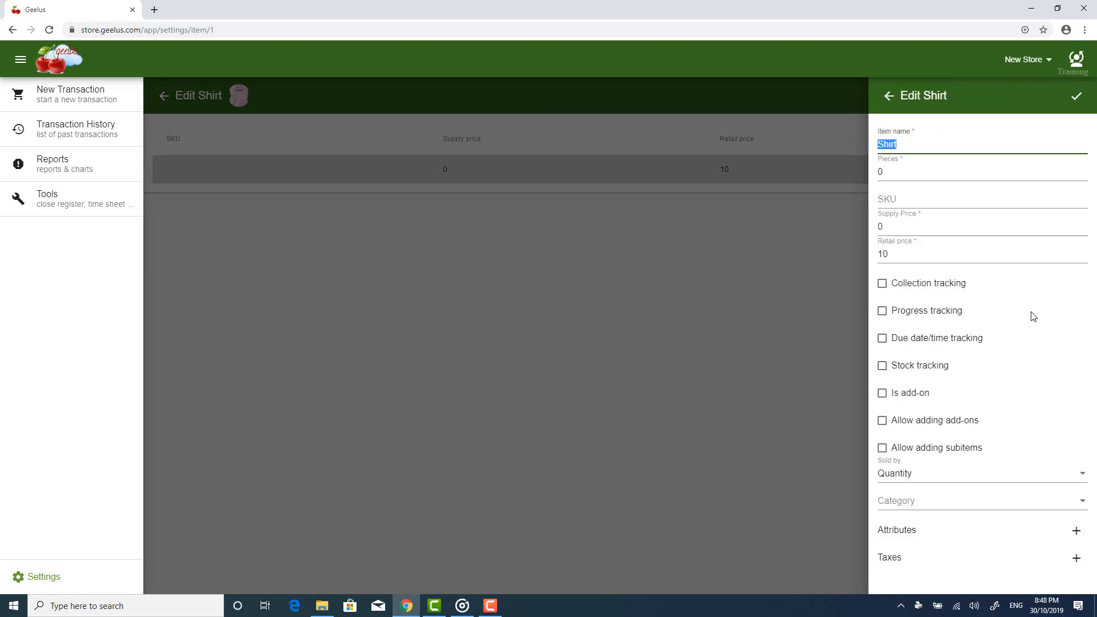
{"action": "left_click", "coordinate": [1074, 531]}
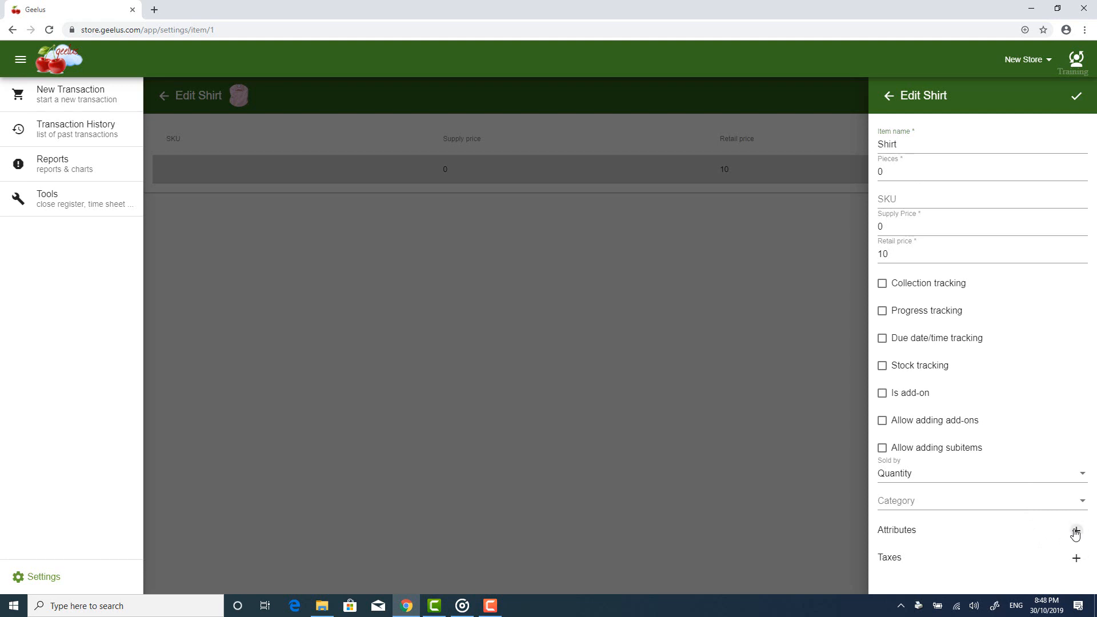
{"action": "left_click", "coordinate": [1067, 530]}
{"action": "scroll", "coordinate": [989, 518], "scroll_direction": "down", "scroll_amount": 1}
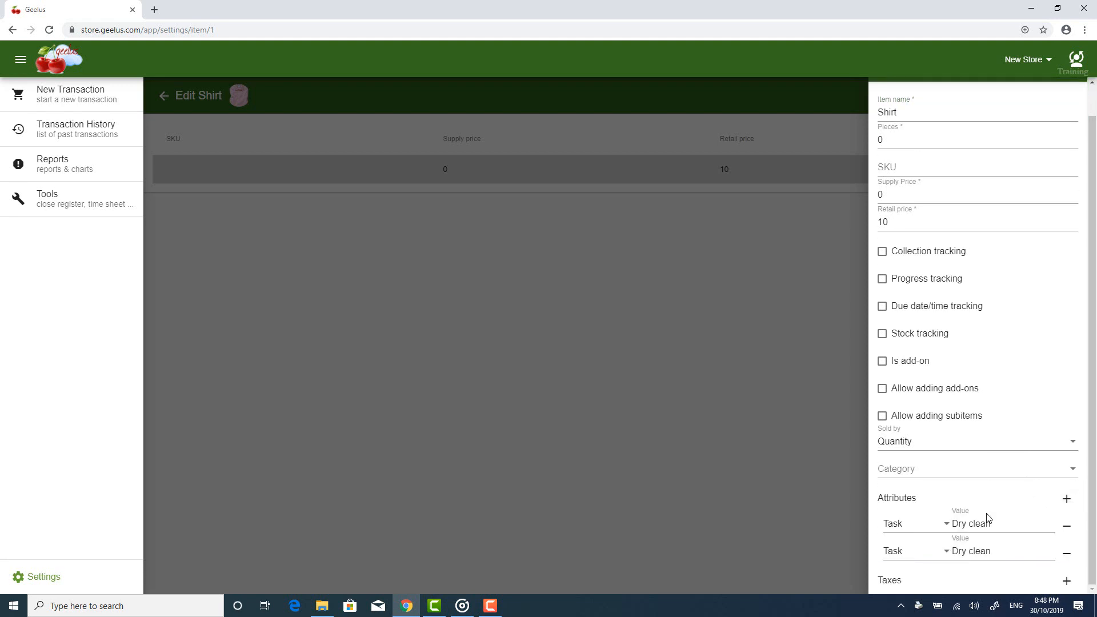
{"action": "left_click", "coordinate": [931, 550]}
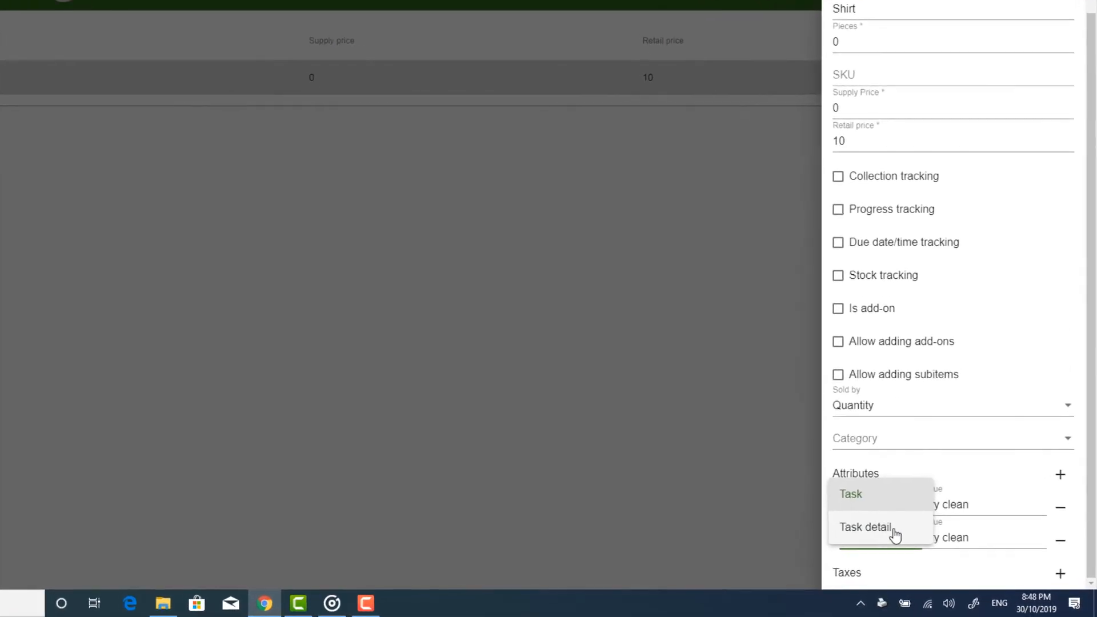
{"action": "left_click", "coordinate": [869, 526]}
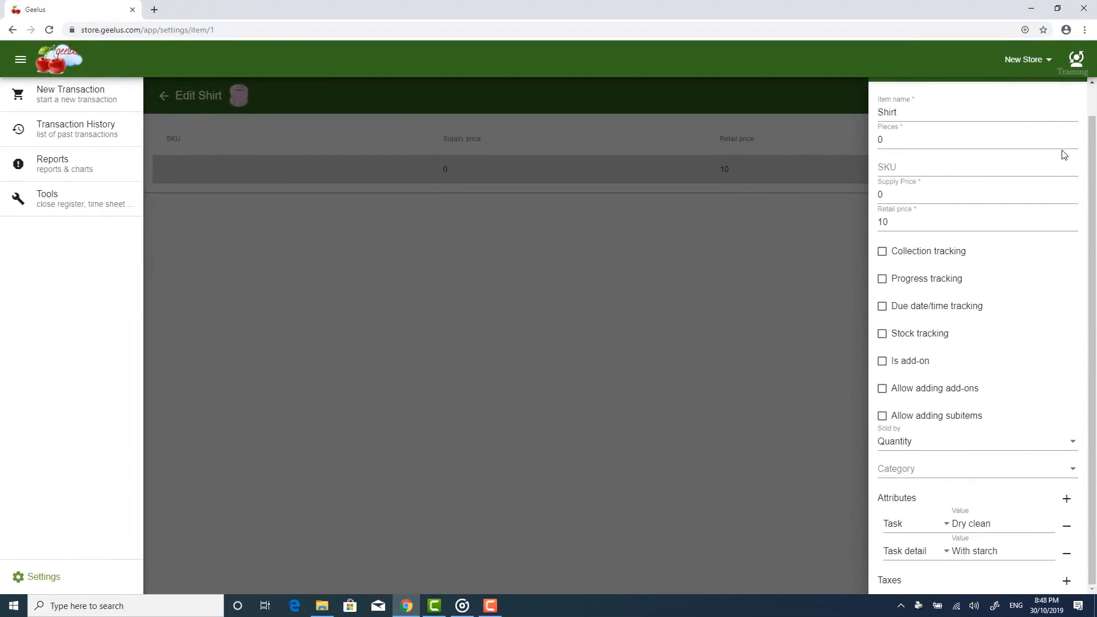
Step: Set the Shirt's retail price to 15, save the item and return to the item list
{"action": "scroll", "coordinate": [1043, 74], "scroll_direction": "up", "scroll_amount": 1}
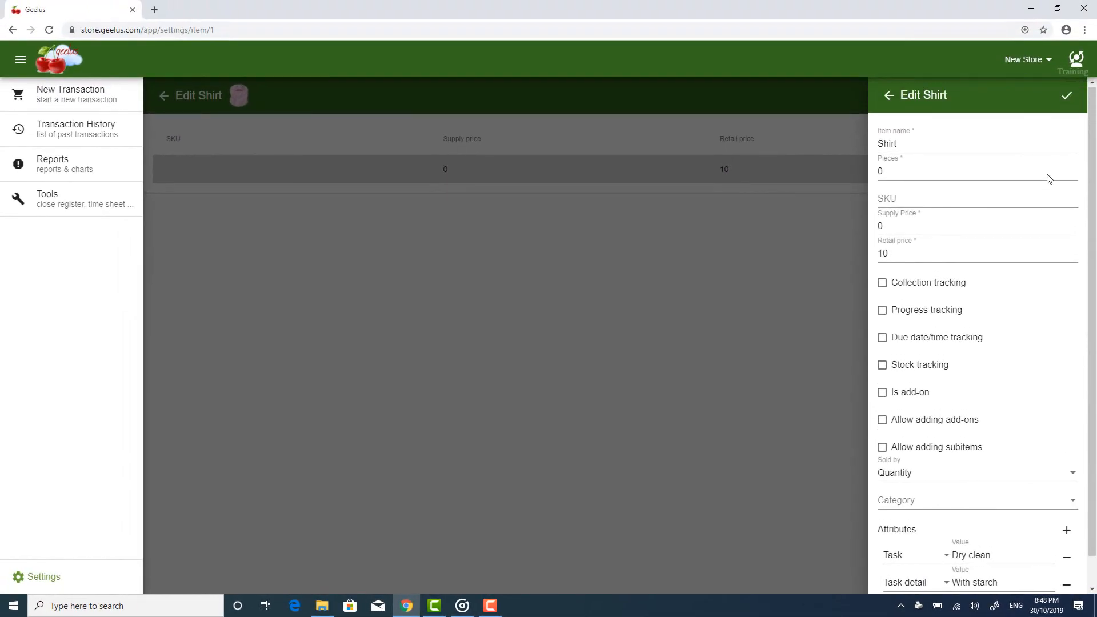
{"action": "double_click", "coordinate": [928, 254]}
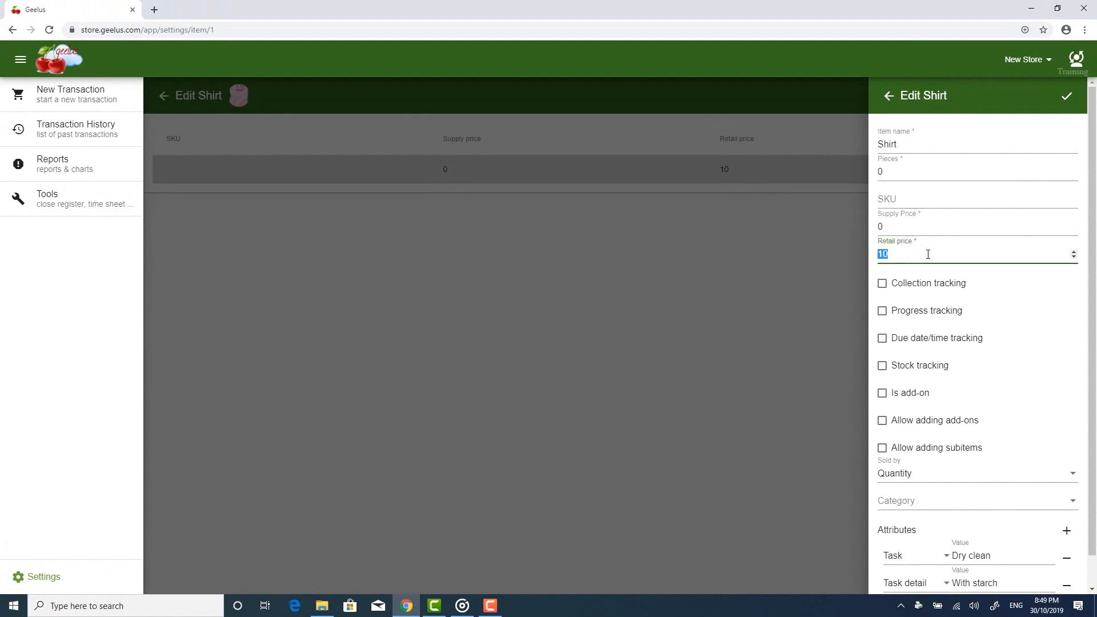
{"action": "type", "text": "15"}
{"action": "left_click", "coordinate": [1063, 97]}
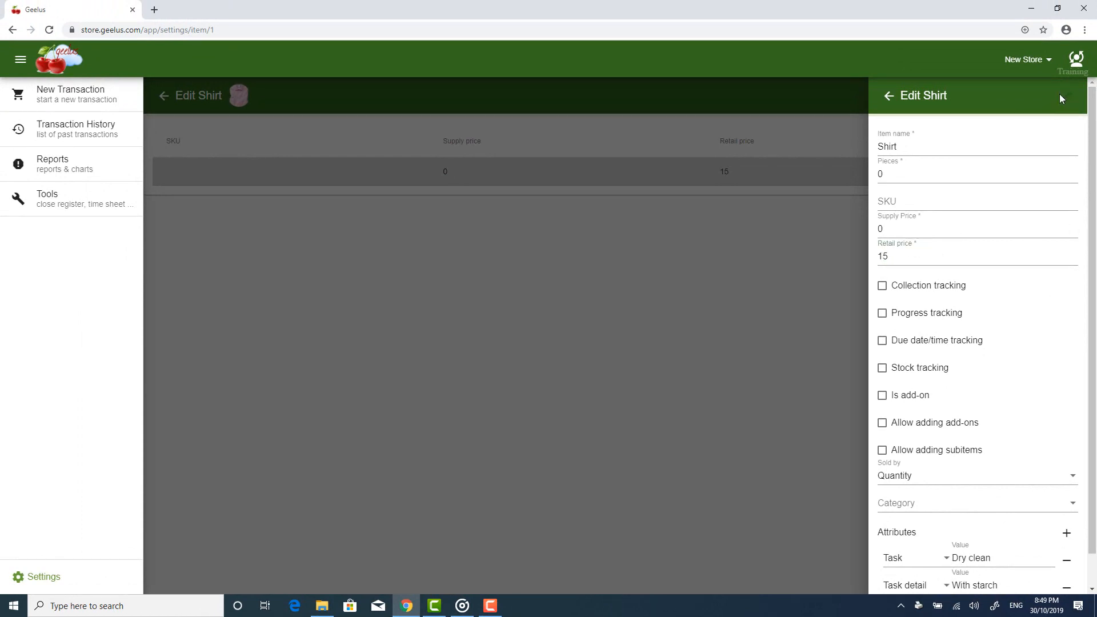
{"action": "left_click", "coordinate": [164, 95]}
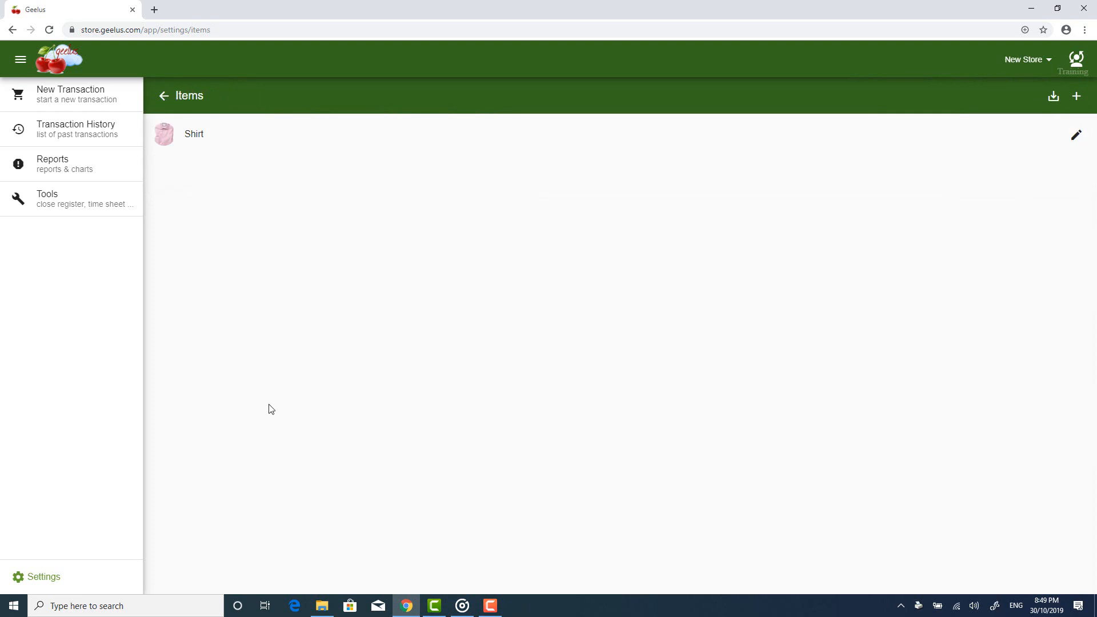
Step: Create a non-inclusive tax named "VAT" with a rate of 10 in the tax settings and save it
{"action": "left_click", "coordinate": [109, 580]}
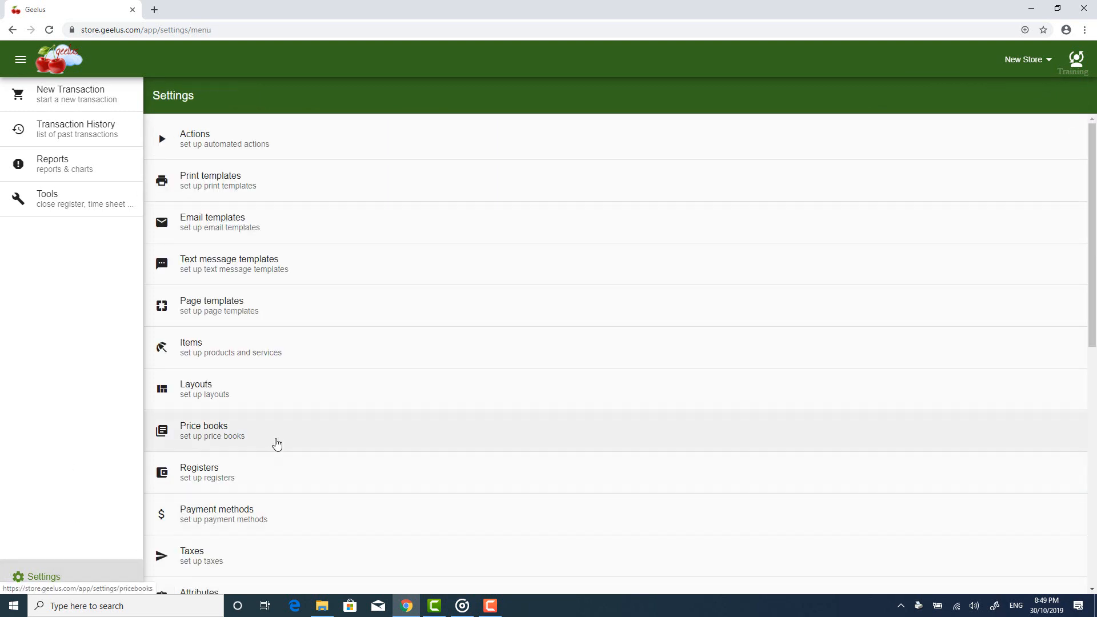
{"action": "left_click", "coordinate": [299, 549]}
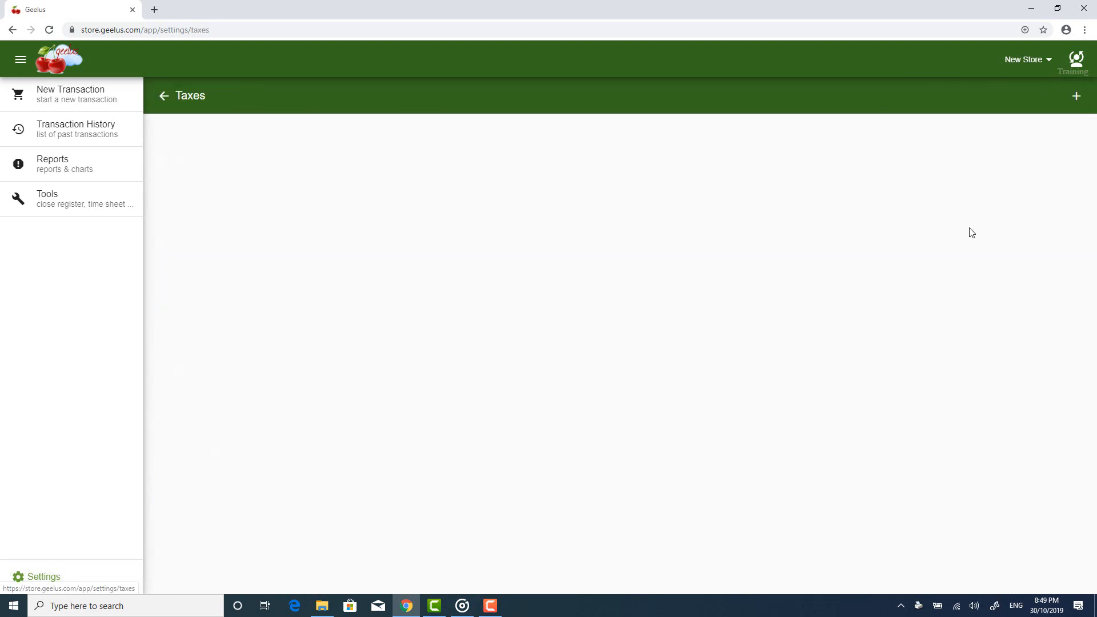
{"action": "left_click", "coordinate": [1076, 95]}
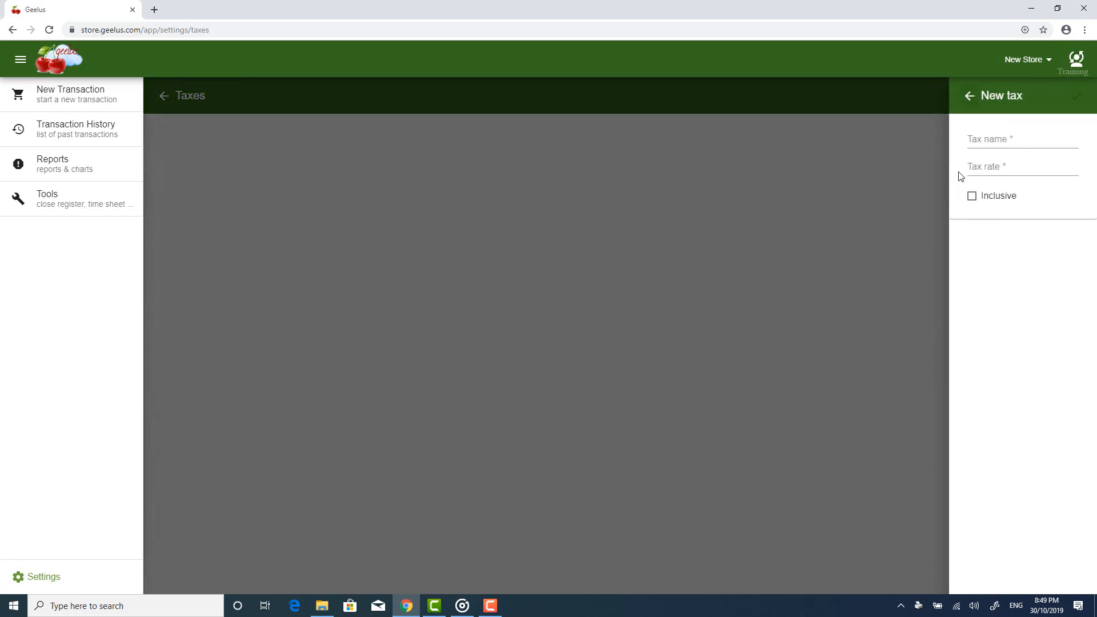
{"action": "left_click", "coordinate": [994, 140]}
{"action": "type", "text": "VAT"}
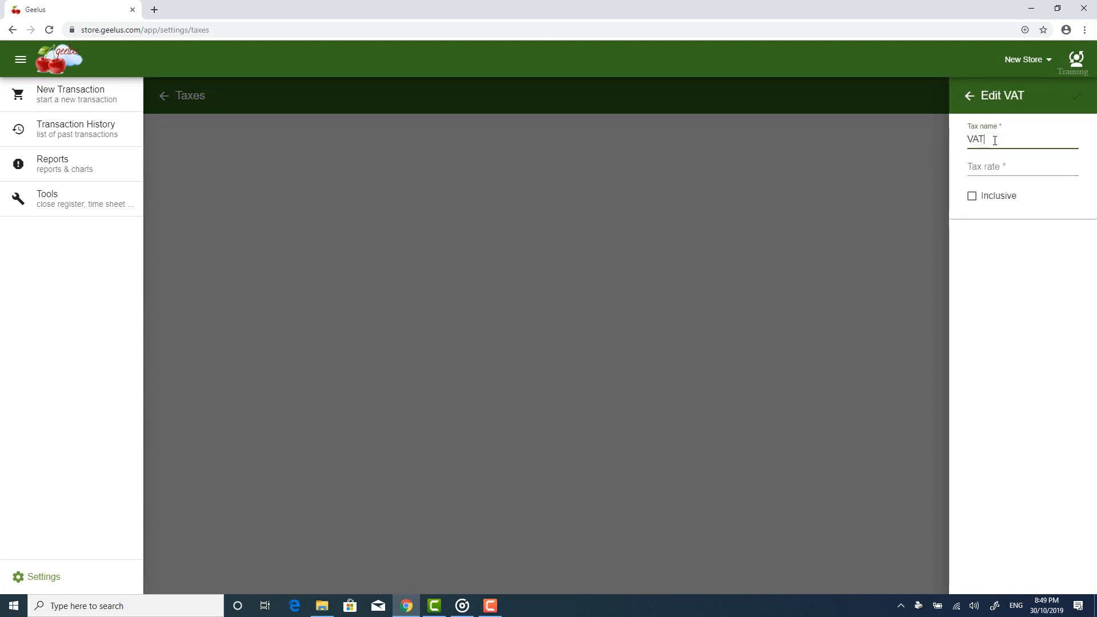
{"action": "key", "text": "Tab"}
{"action": "type", "text": "10"}
{"action": "key", "text": "Tab"}
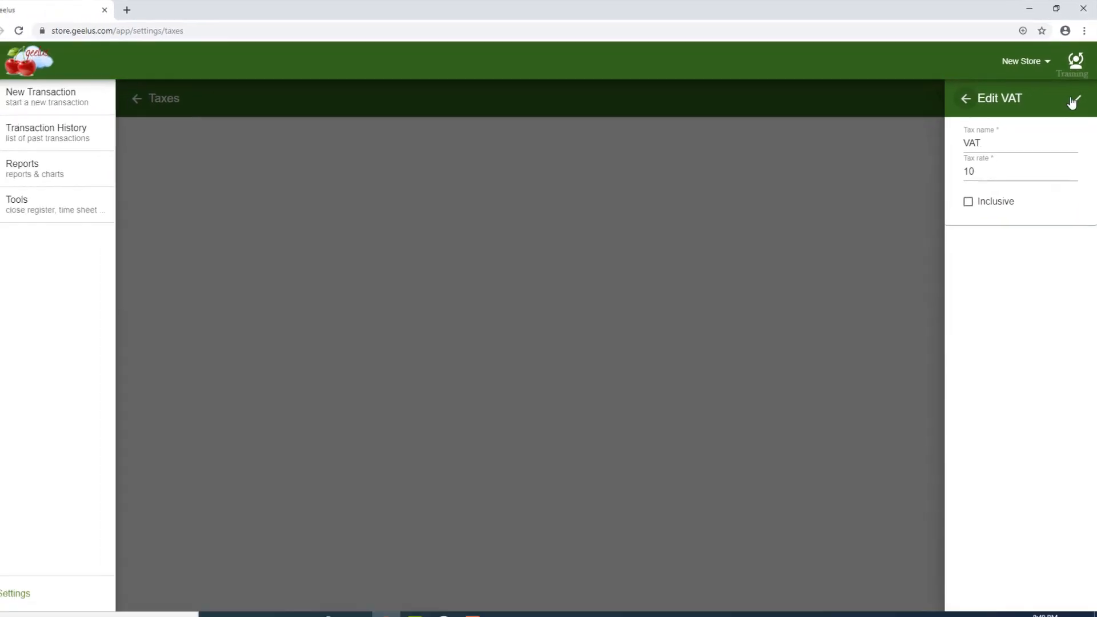
{"action": "left_click", "coordinate": [1073, 101]}
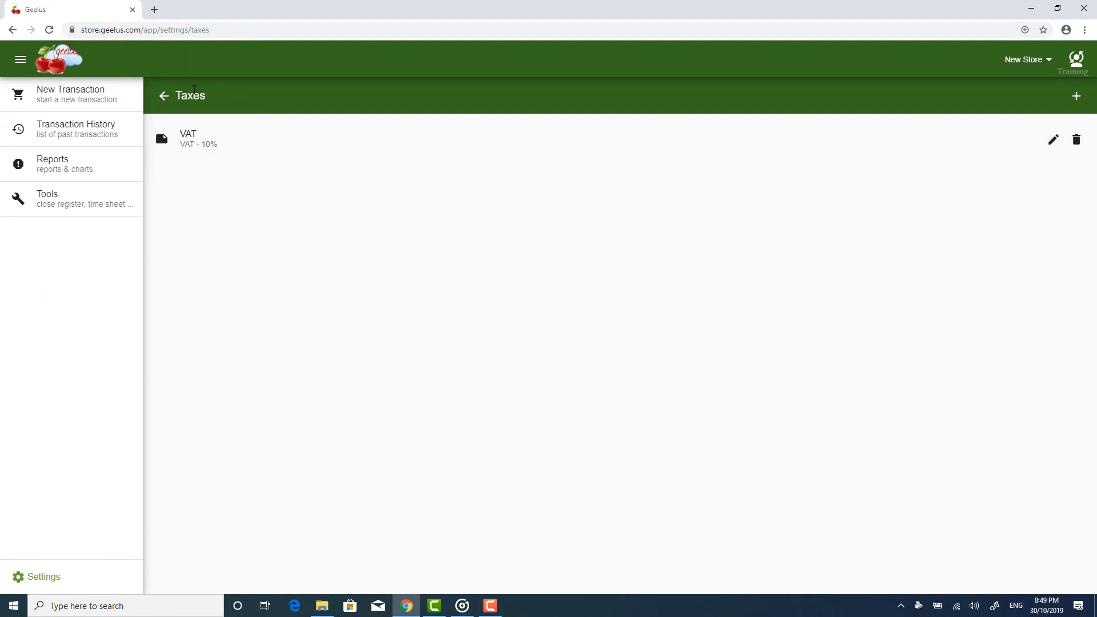
Step: Edit the Shirt item again to apply the VAT tax to it and save the item
{"action": "left_click", "coordinate": [164, 95]}
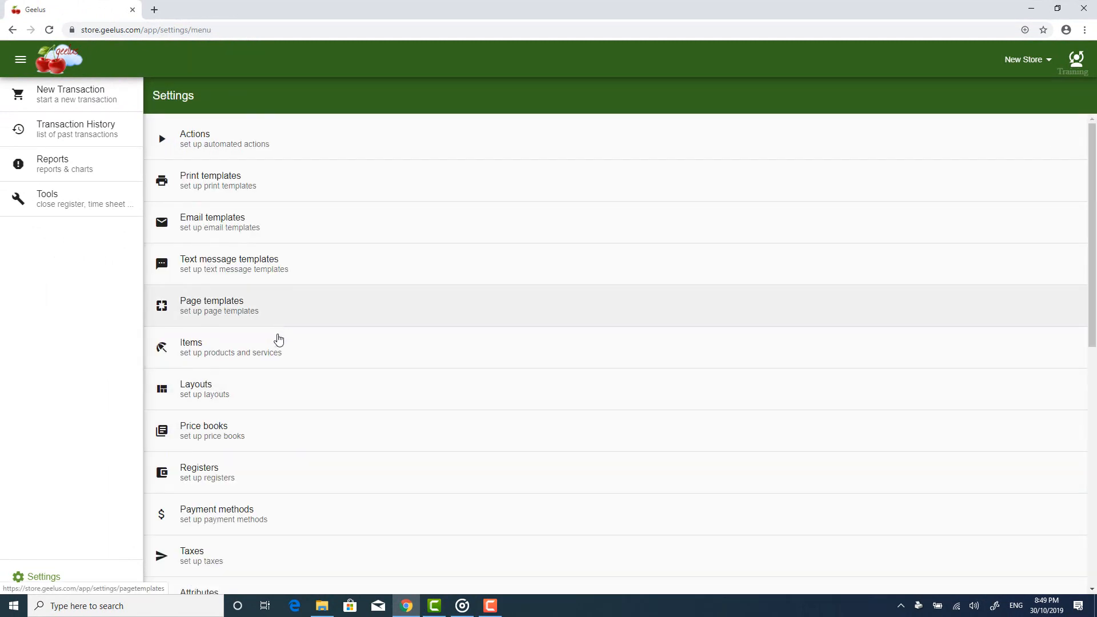
{"action": "left_click", "coordinate": [276, 340]}
{"action": "left_click", "coordinate": [1076, 137]}
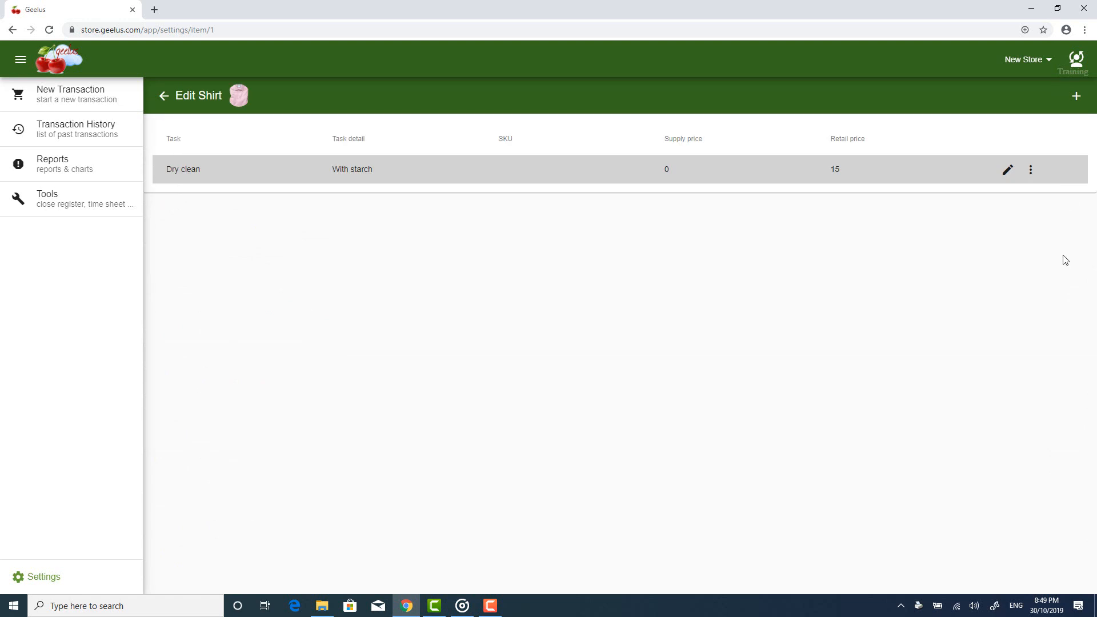
{"action": "left_click", "coordinate": [1006, 172]}
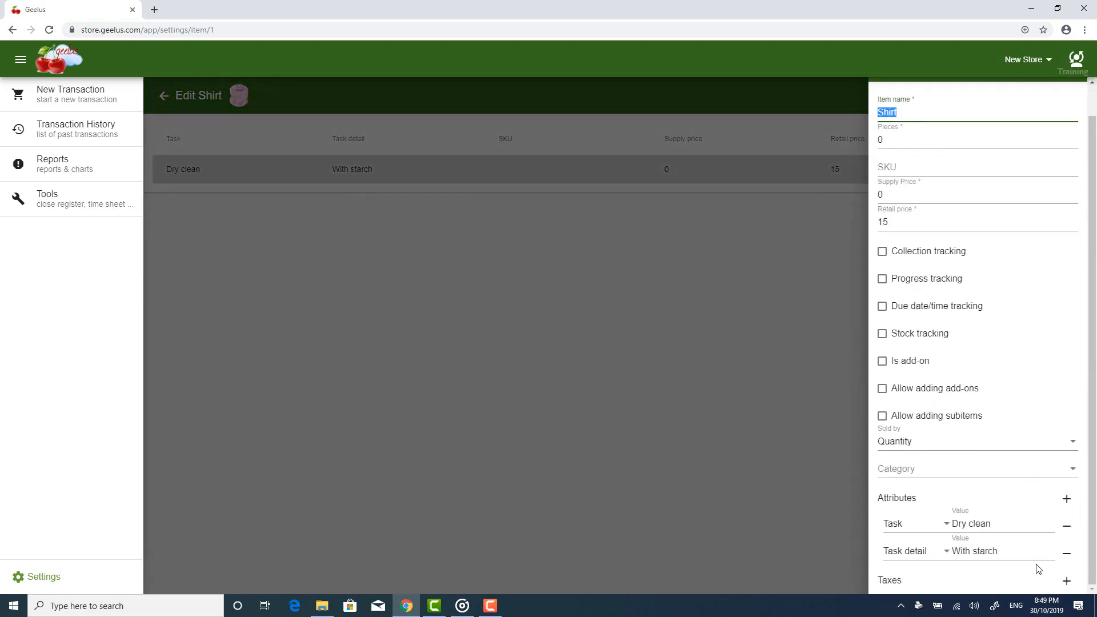
{"action": "scroll", "coordinate": [991, 571], "scroll_direction": "down", "scroll_amount": 2}
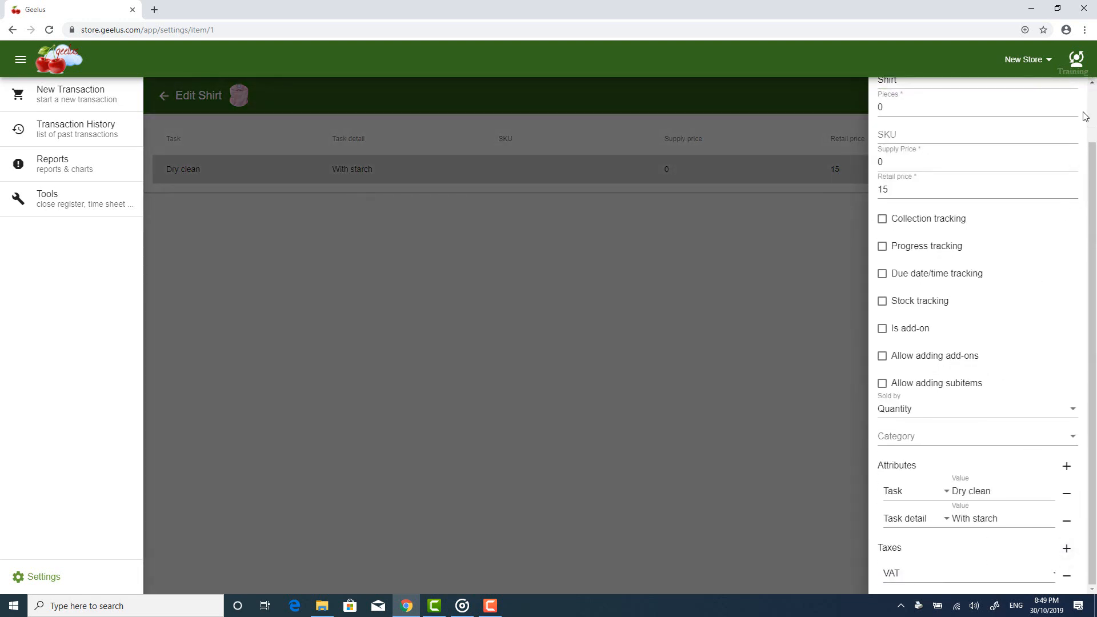
{"action": "scroll", "coordinate": [991, 572], "scroll_direction": "up", "scroll_amount": 2}
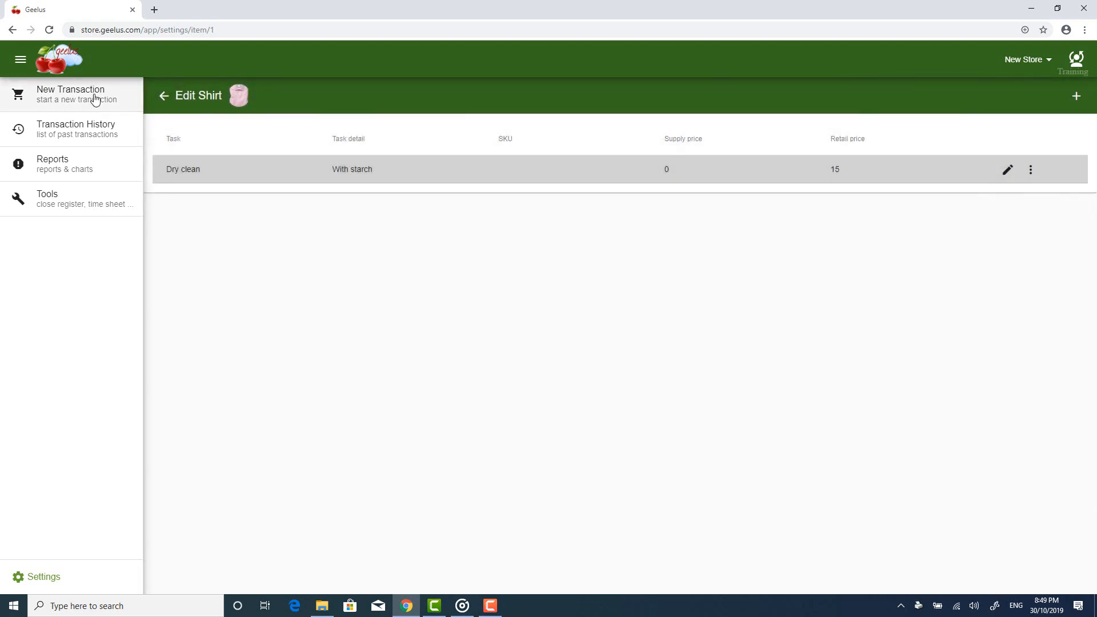
Step: Cancel the open transaction and add one Shirt to the emptied cart
{"action": "left_click", "coordinate": [93, 97]}
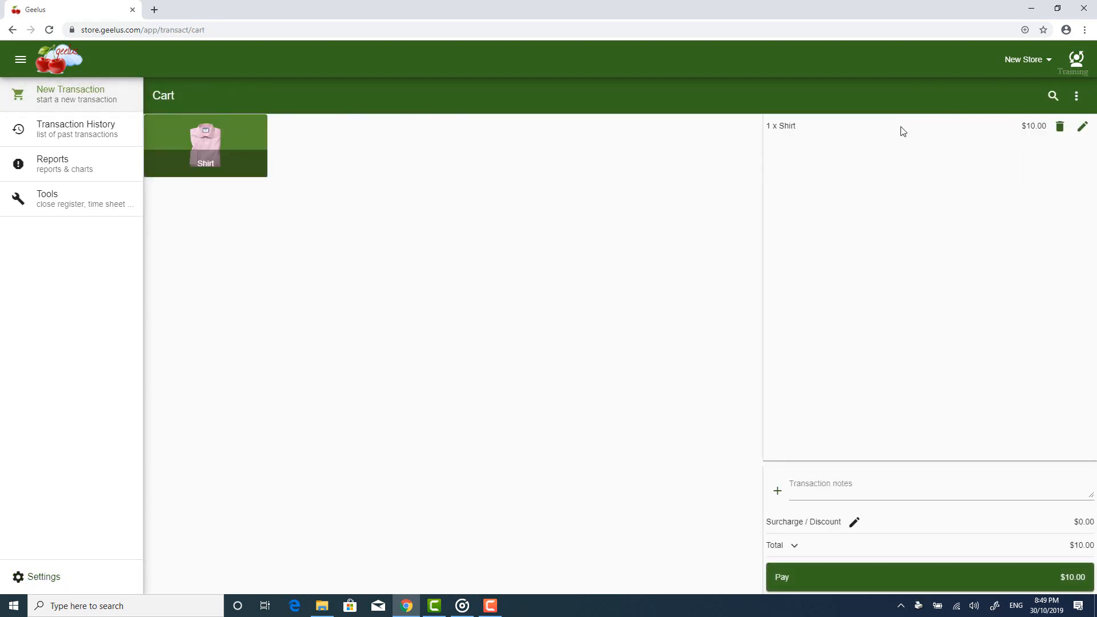
{"action": "left_click", "coordinate": [1075, 97]}
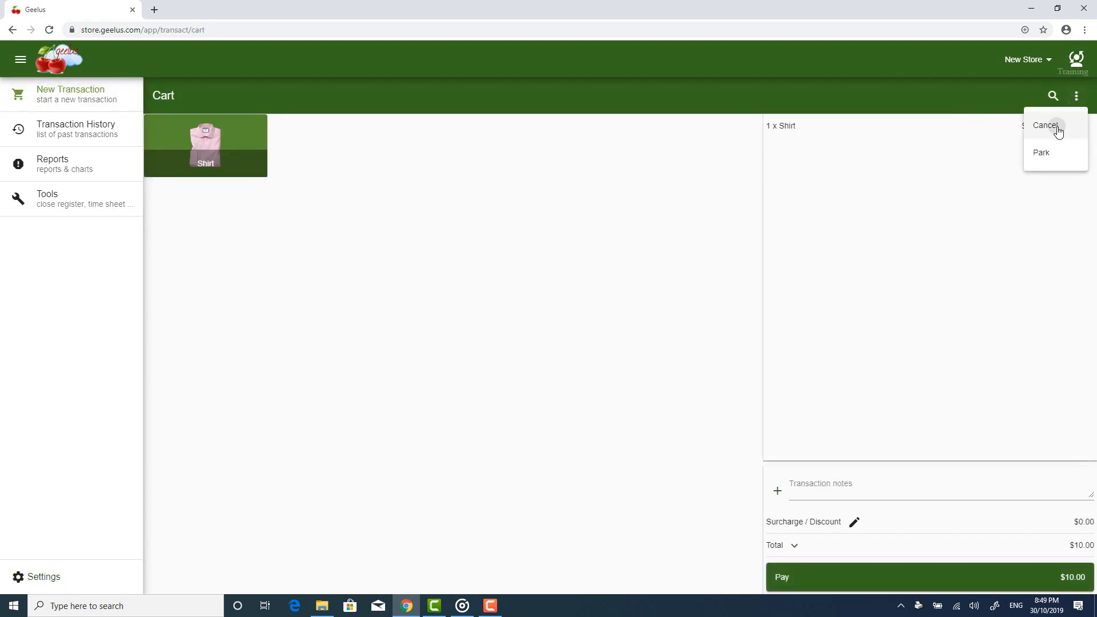
{"action": "left_click", "coordinate": [1054, 126]}
{"action": "left_click", "coordinate": [192, 143]}
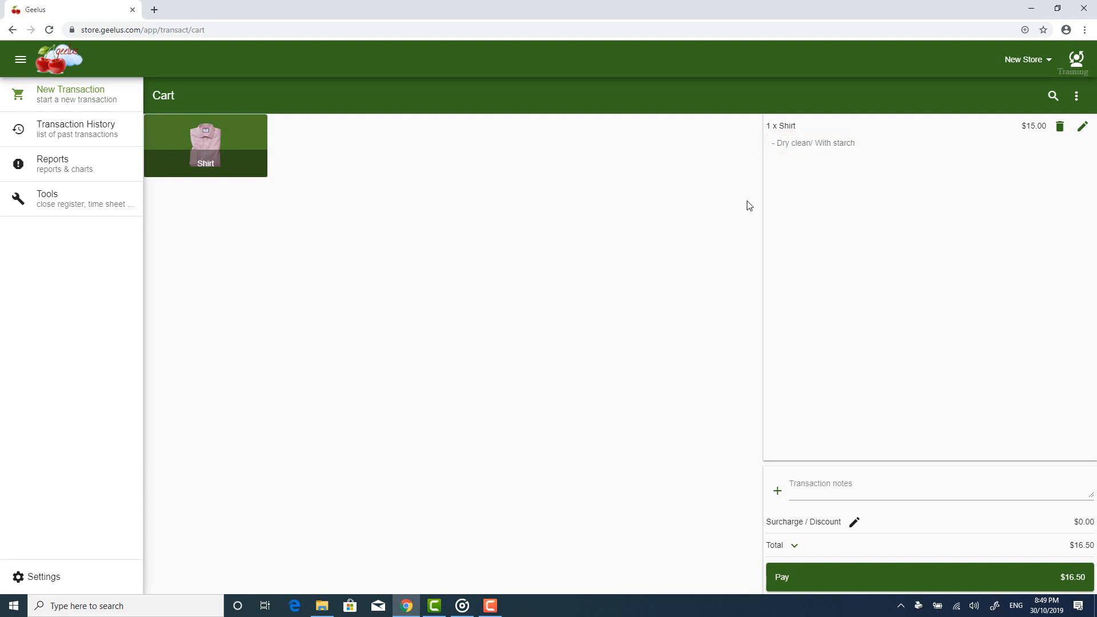
Step: Add a variant to the Shirt item with Task "Dry clean" and Task detail "No starch", and save it
{"action": "left_click", "coordinate": [113, 589]}
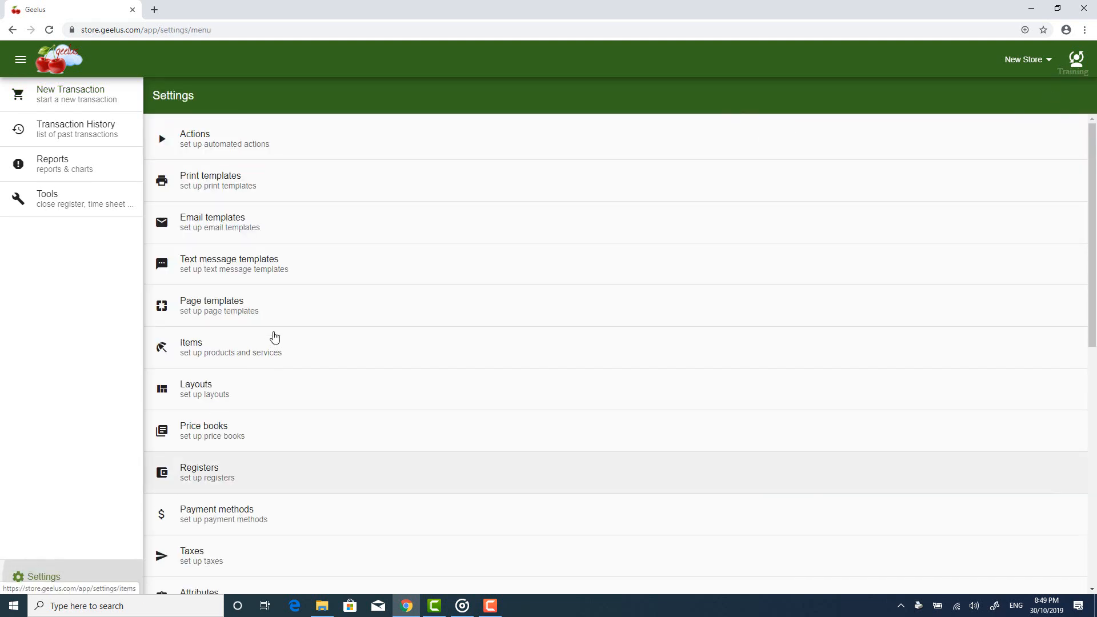
{"action": "left_click", "coordinate": [276, 347]}
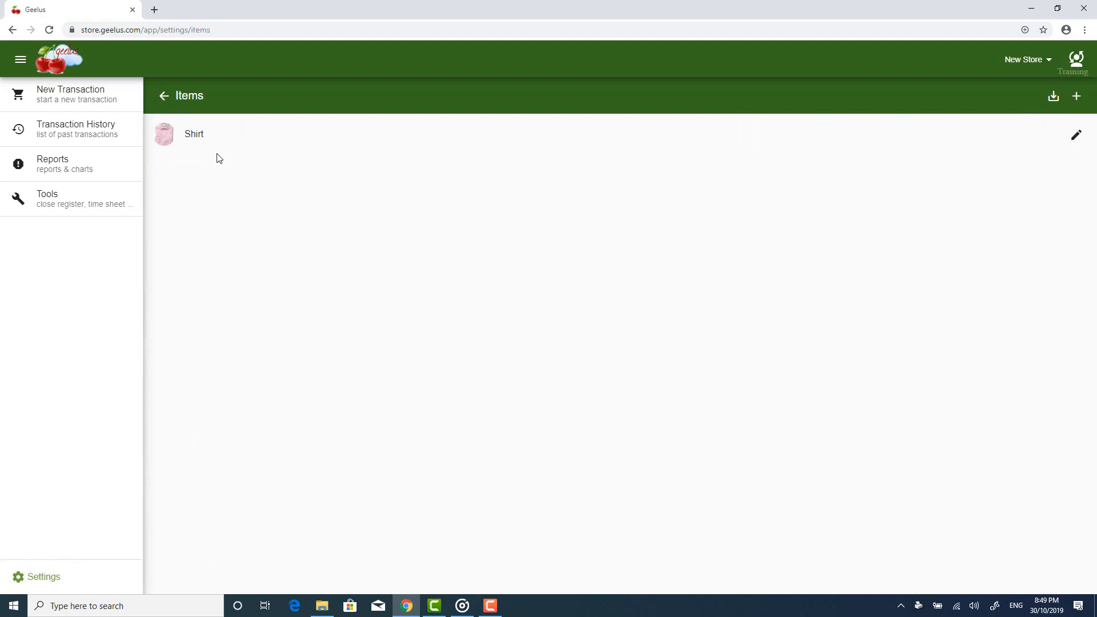
{"action": "left_click", "coordinate": [213, 143]}
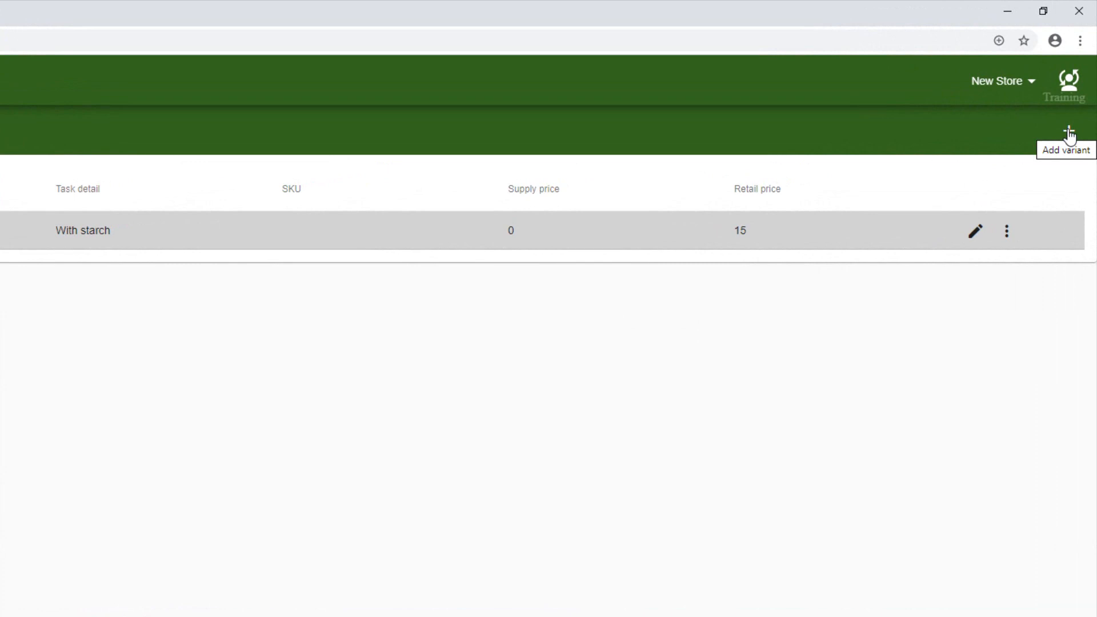
{"action": "left_click", "coordinate": [1068, 134]}
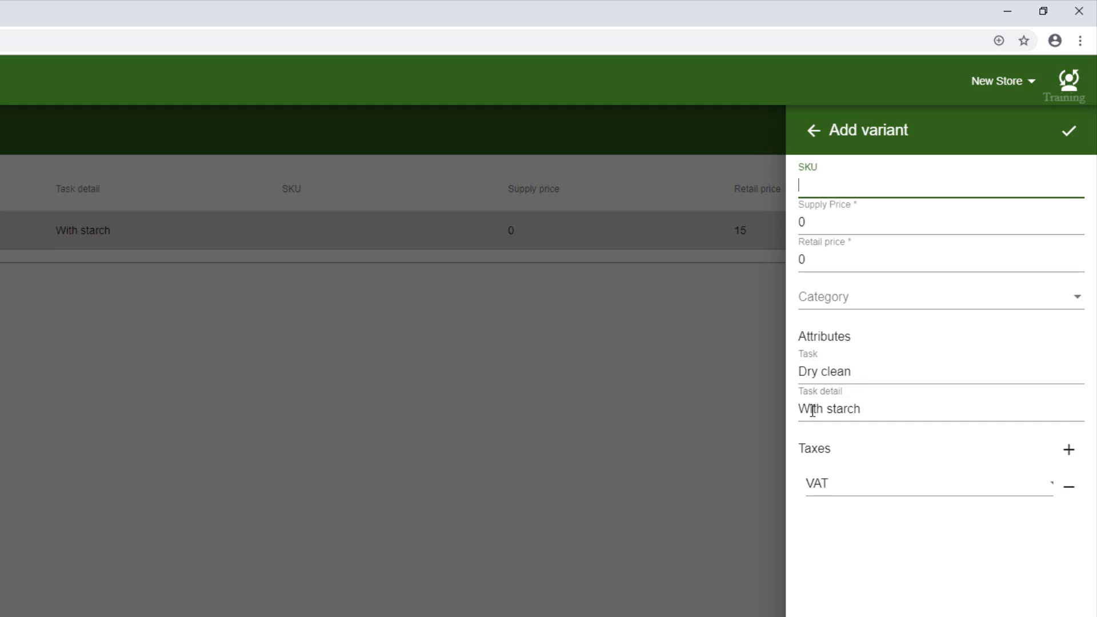
{"action": "left_click_drag", "start_coordinate": [813, 410], "coordinate": [818, 409]}
{"action": "type", "text": "No"}
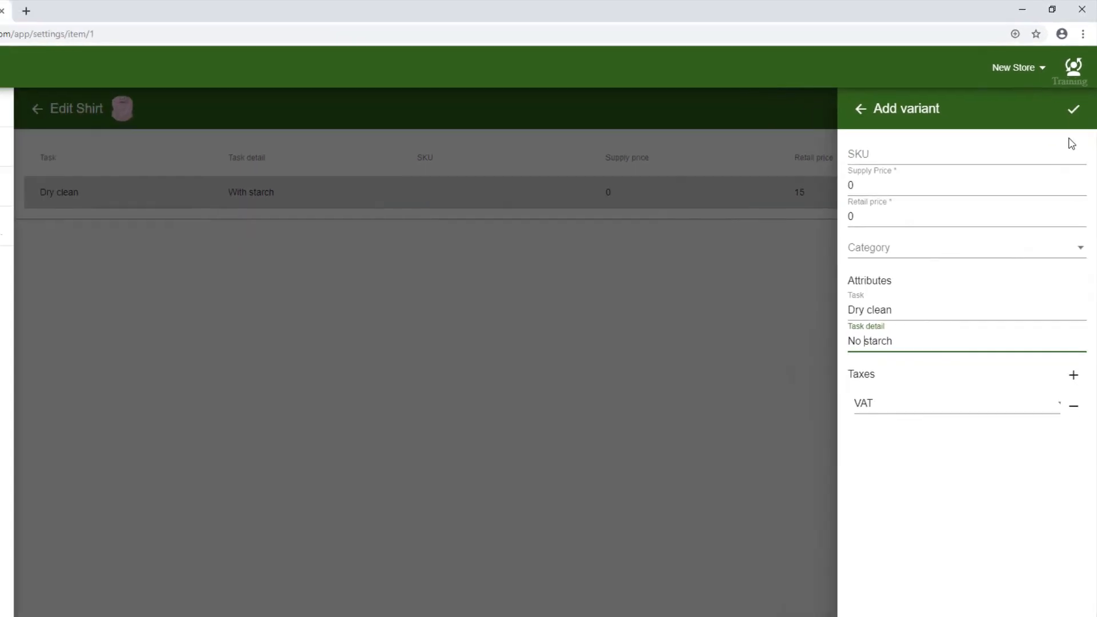
{"action": "left_click", "coordinate": [1073, 109]}
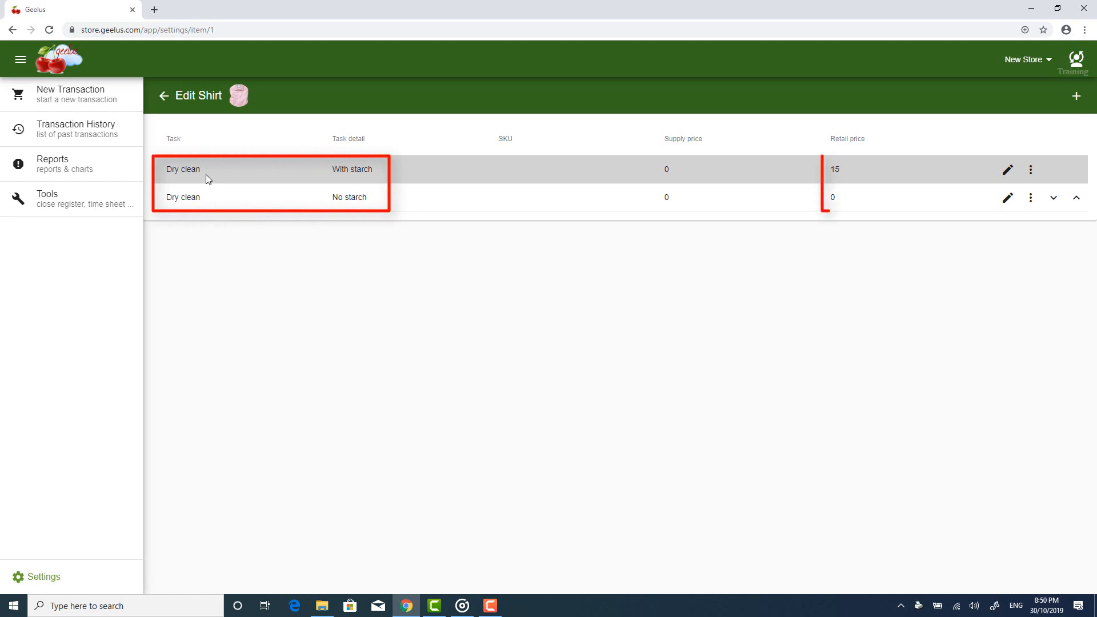
Step: Examine the price and tax settings of the "No starch" variant and close them without changes
{"action": "left_click", "coordinate": [1002, 201]}
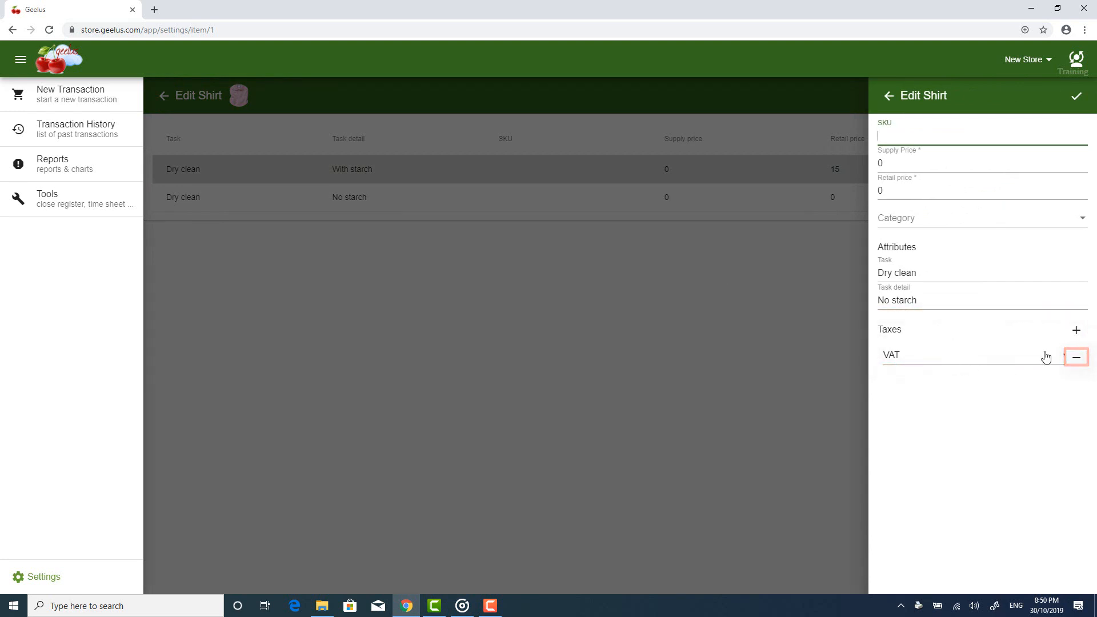
{"action": "left_click", "coordinate": [661, 263]}
Step: Return to the transaction cart and add another Shirt with the task detail "With starch"
{"action": "left_click", "coordinate": [108, 109]}
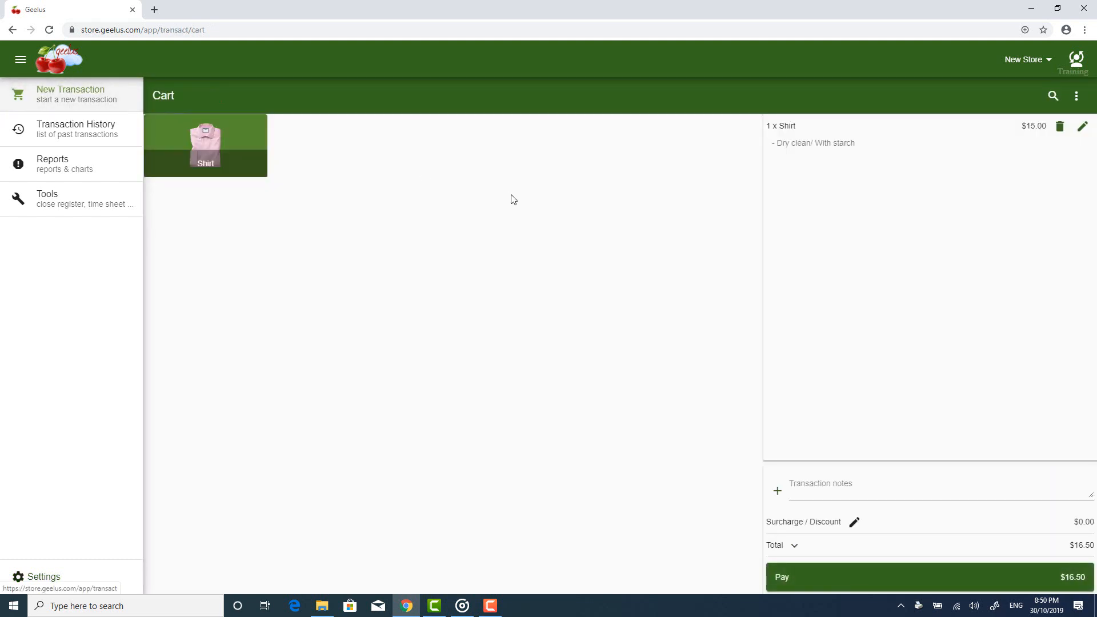
{"action": "left_click", "coordinate": [201, 130]}
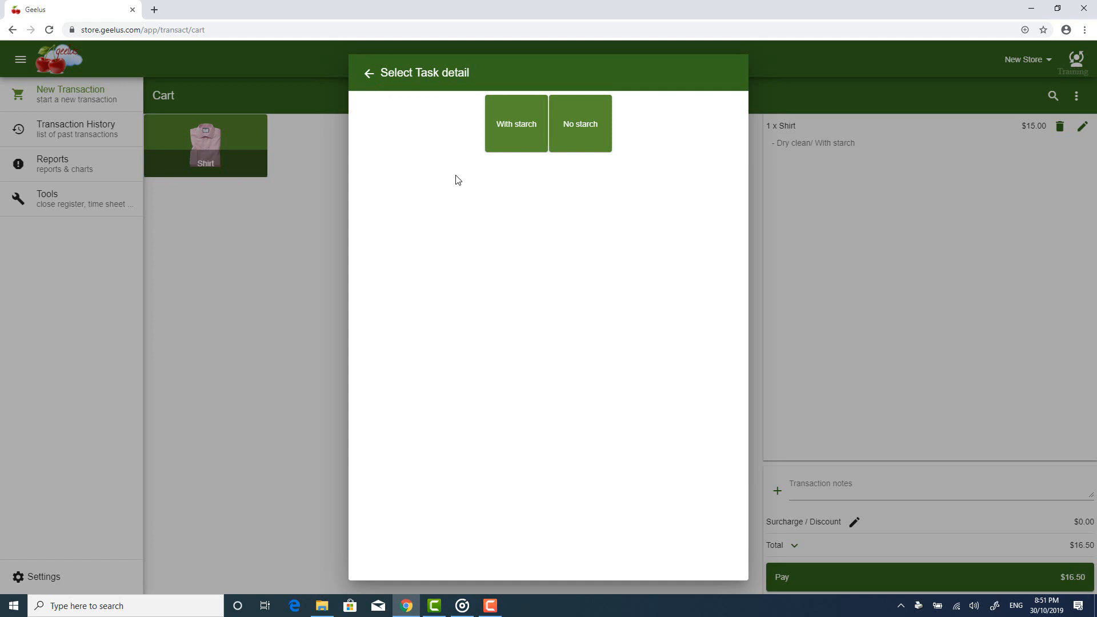
{"action": "left_click", "coordinate": [513, 149]}
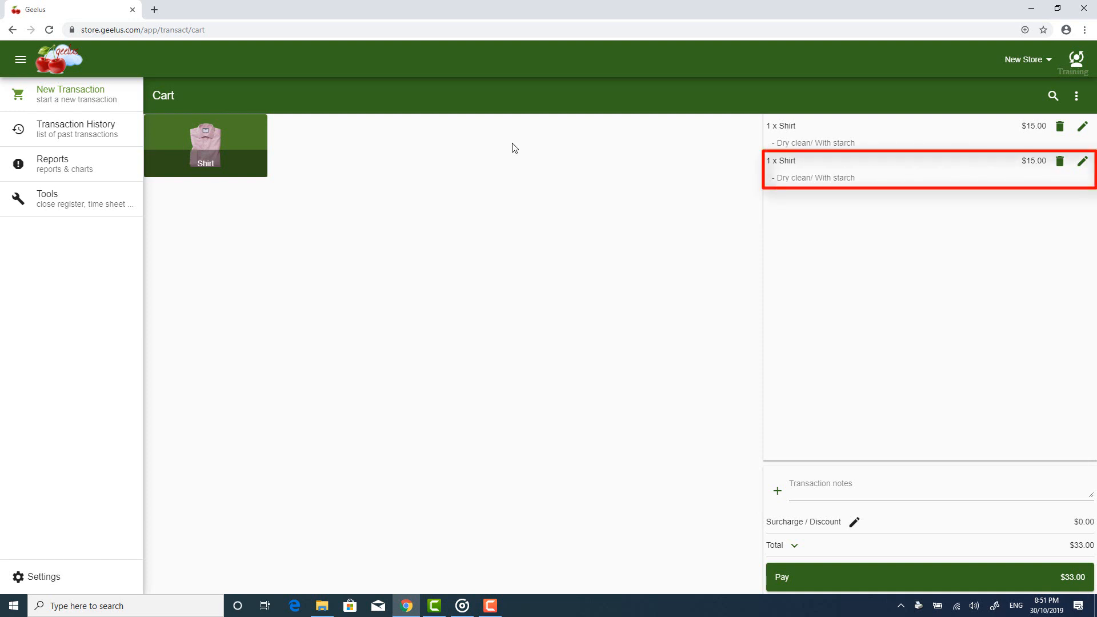
Step: Add a variant to the Shirt item with Task "Shorten sleeves" and Task detail "Normal", and save it
{"action": "left_click", "coordinate": [137, 577]}
{"action": "left_click", "coordinate": [320, 349]}
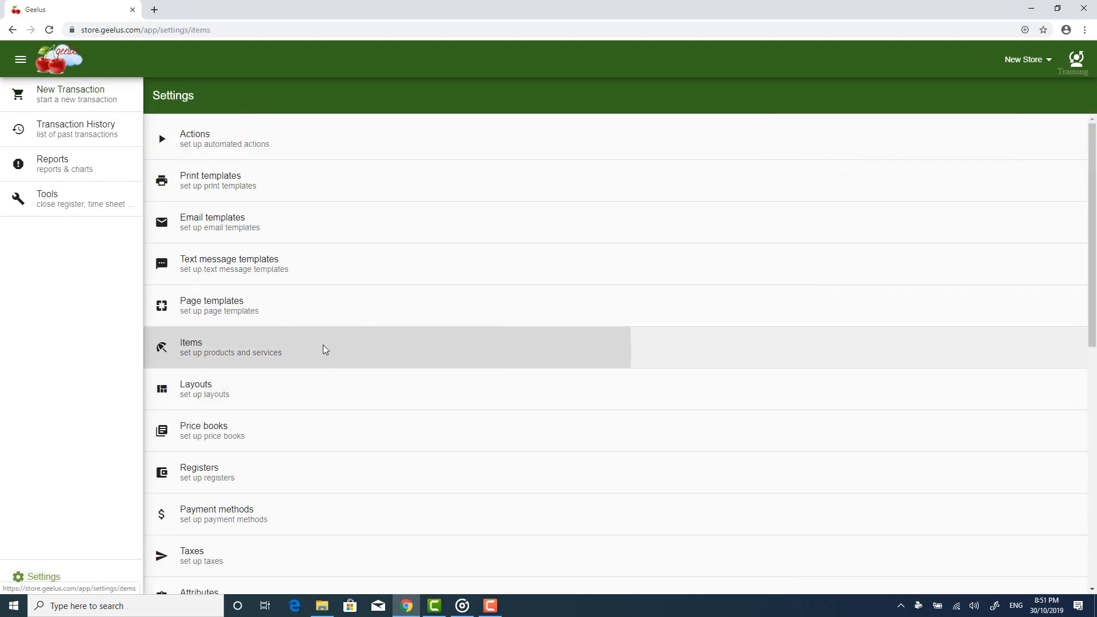
{"action": "left_click", "coordinate": [258, 139]}
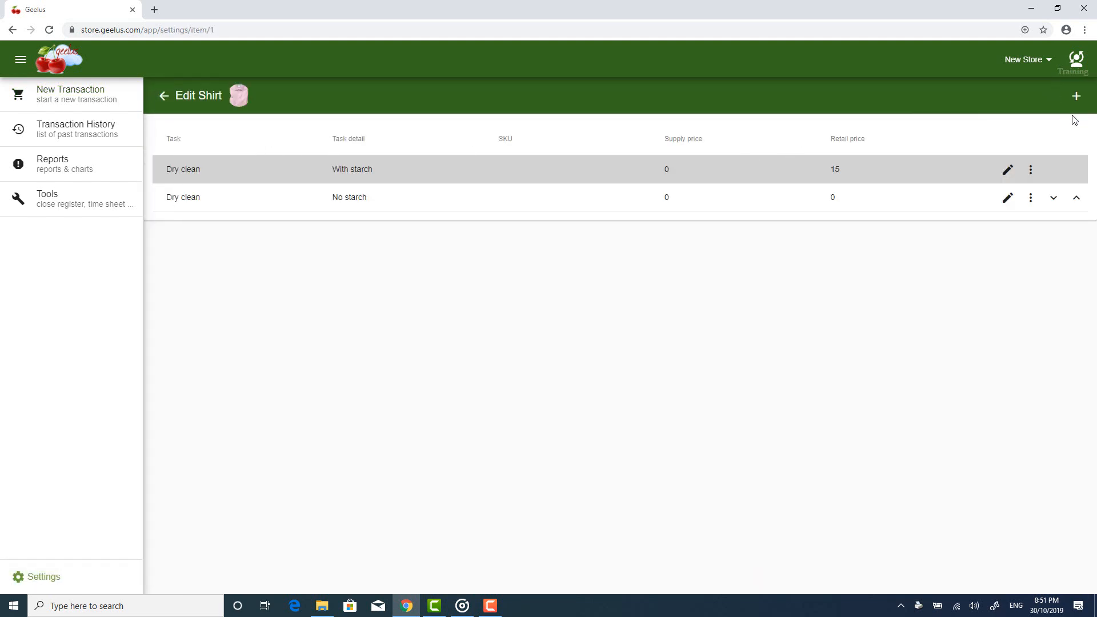
{"action": "left_click", "coordinate": [1076, 96]}
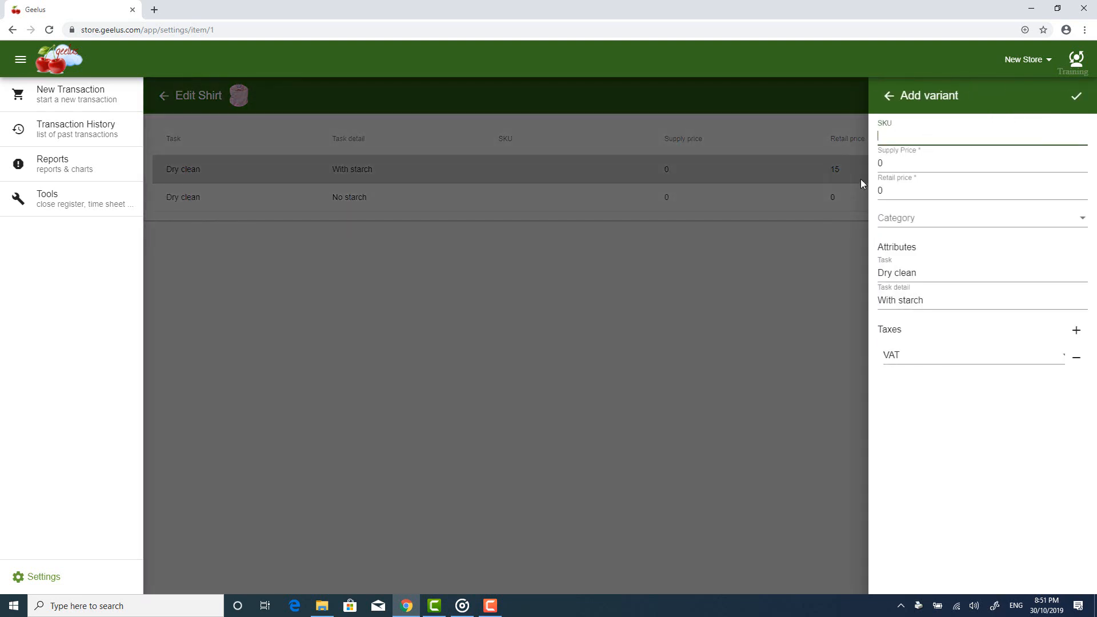
{"action": "left_click", "coordinate": [921, 274]}
{"action": "type", "text": "Shorten "}
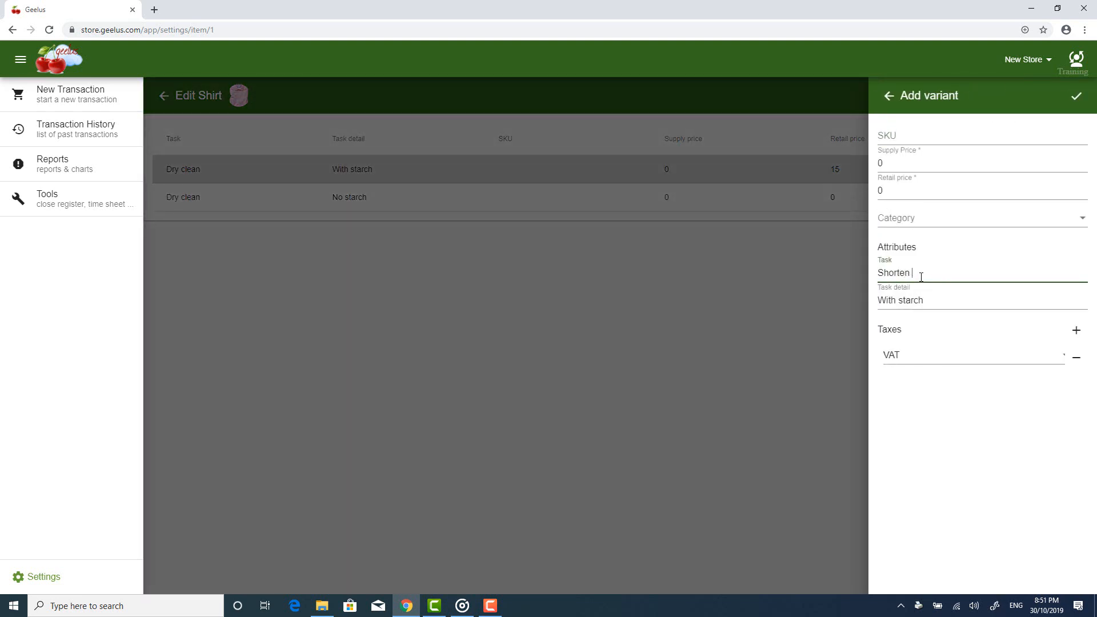
{"action": "type", "text": "sleeves"}
{"action": "key", "text": "Tab"}
{"action": "type", "text": "Norma"}
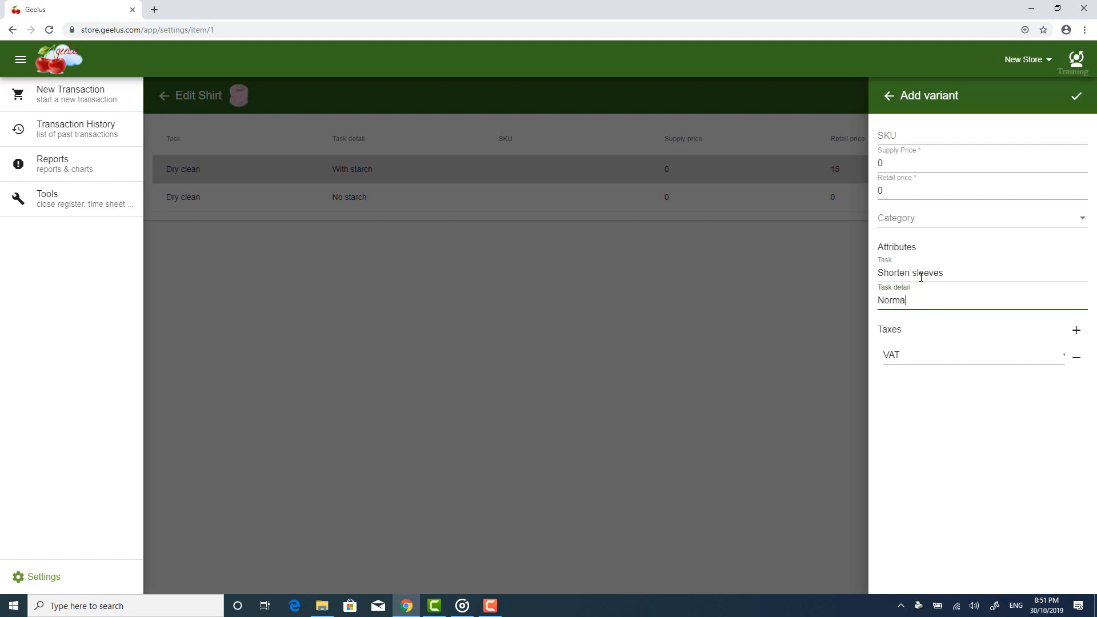
{"action": "type", "text": "l"}
{"action": "key", "text": "Return"}
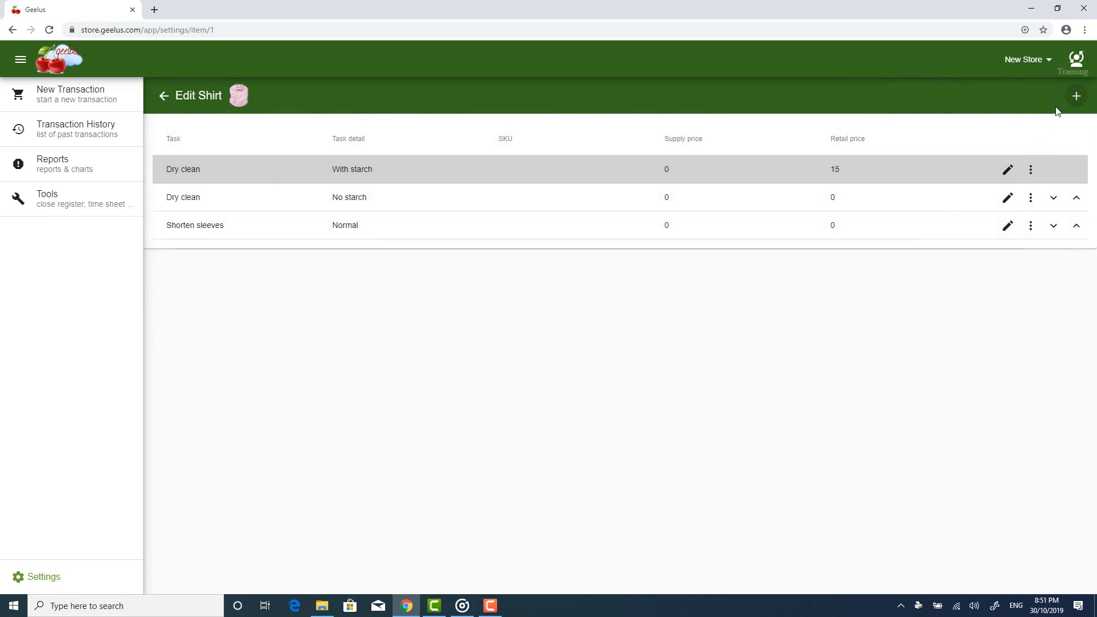
Step: Add a further Shirt variant with Task "Shorten sleeves" and Task detail "Original", and save it
{"action": "left_click", "coordinate": [1075, 98]}
{"action": "triple_click", "coordinate": [909, 273]}
{"action": "type", "text": "S"}
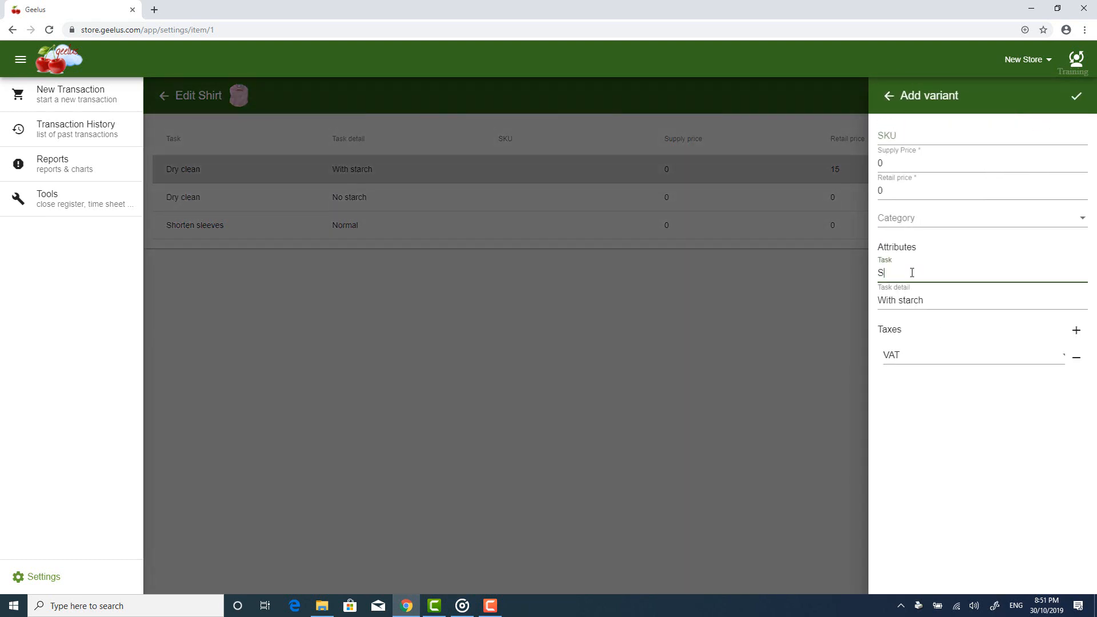
{"action": "type", "text": "horten sleeves"}
{"action": "key", "text": "Tab"}
{"action": "type", "text": "Or"}
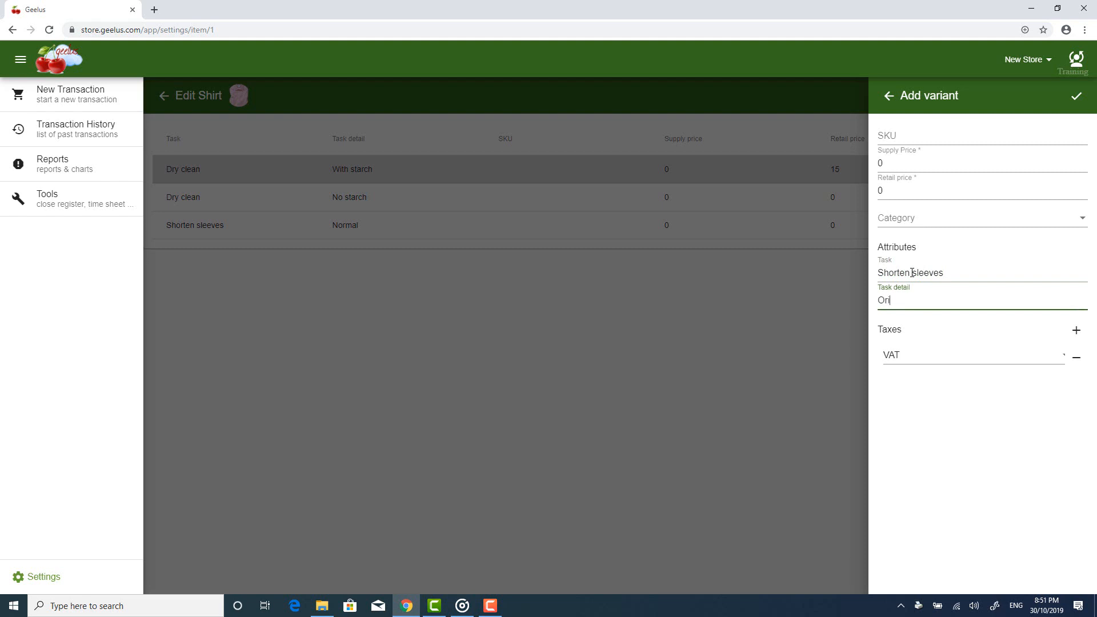
{"action": "type", "text": "iginal"}
{"action": "key", "text": "Return"}
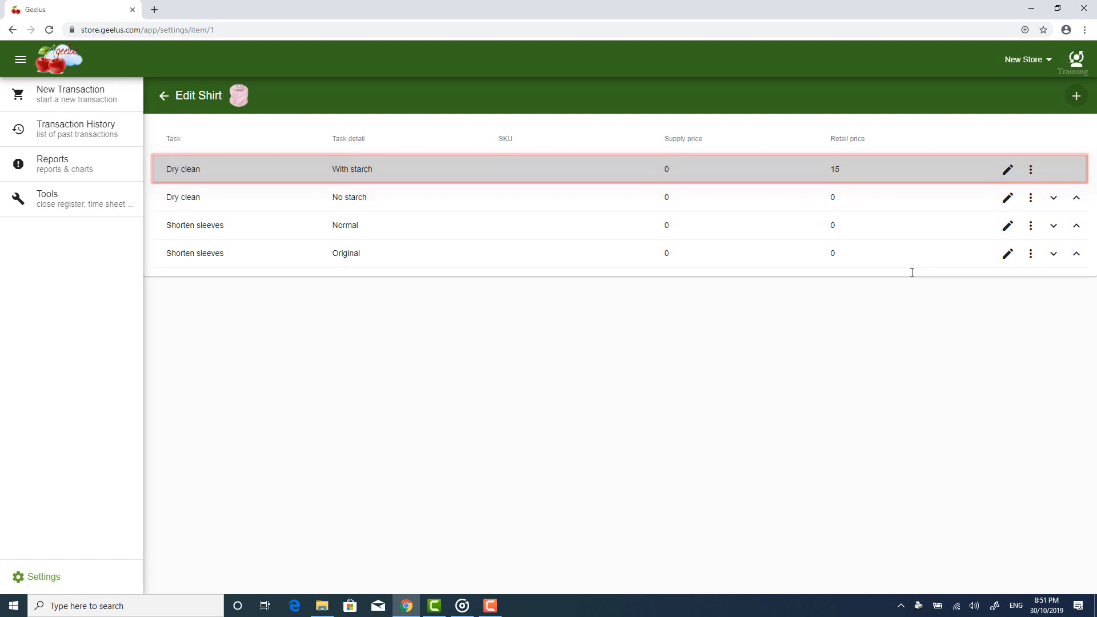
Step: Examine the settings of the Shirt's main "Dry clean" / "With starch" entry and close them without changes
{"action": "left_click", "coordinate": [1007, 169]}
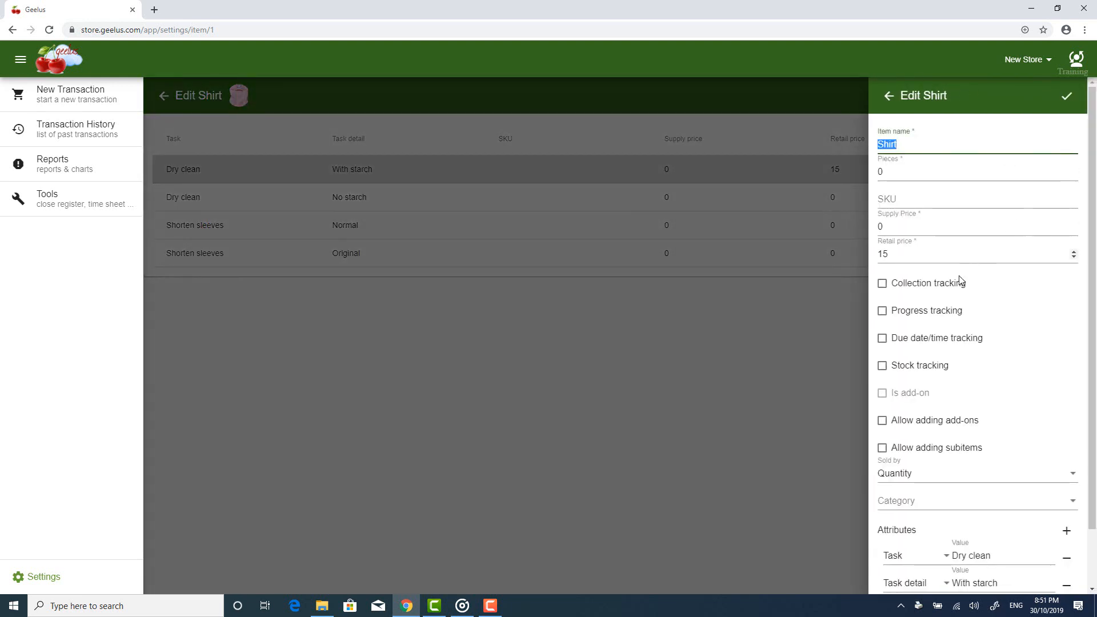
{"action": "scroll", "coordinate": [958, 301], "scroll_direction": "down", "scroll_amount": 1}
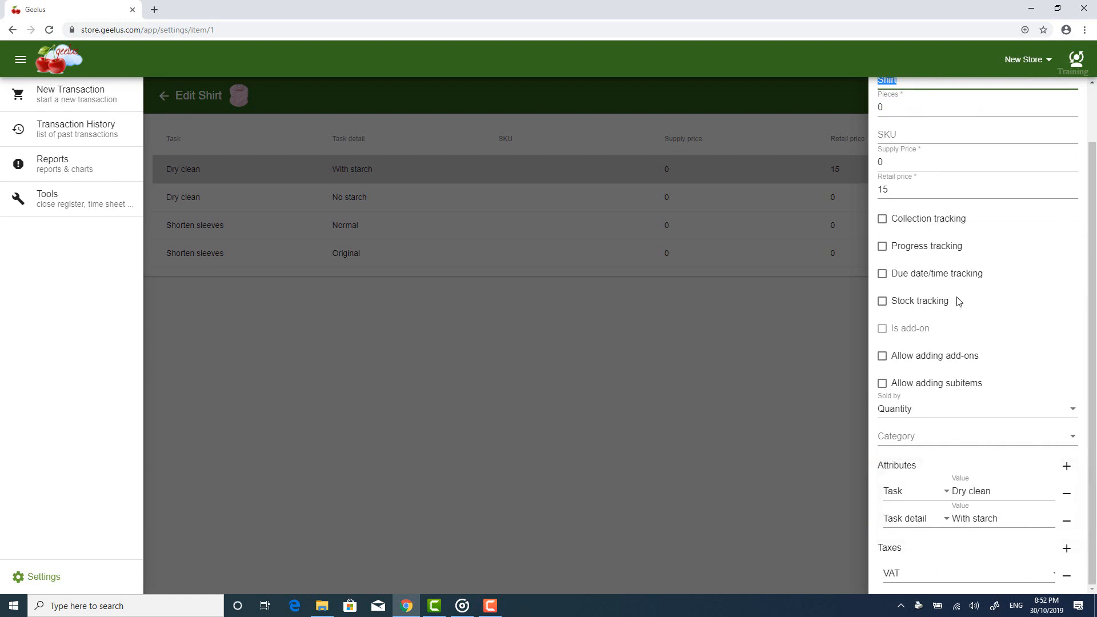
{"action": "left_click", "coordinate": [647, 346]}
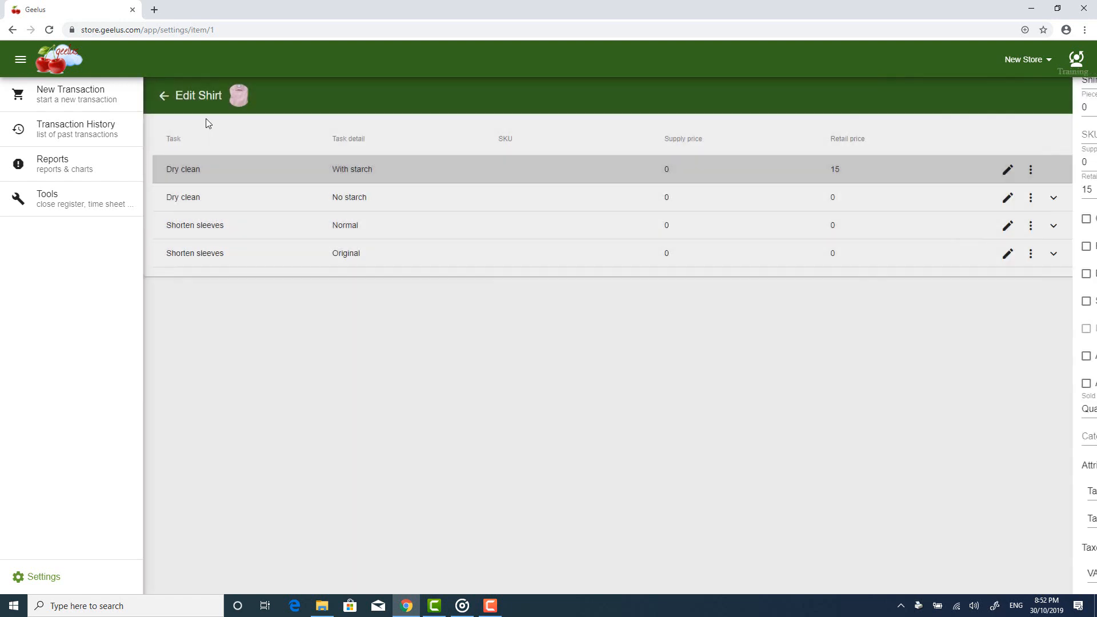
Step: In the cart, check the "Shorten sleeves" options, add a "Dry clean" / "With starch" Shirt instead, and cancel the whole transaction
{"action": "left_click", "coordinate": [131, 92]}
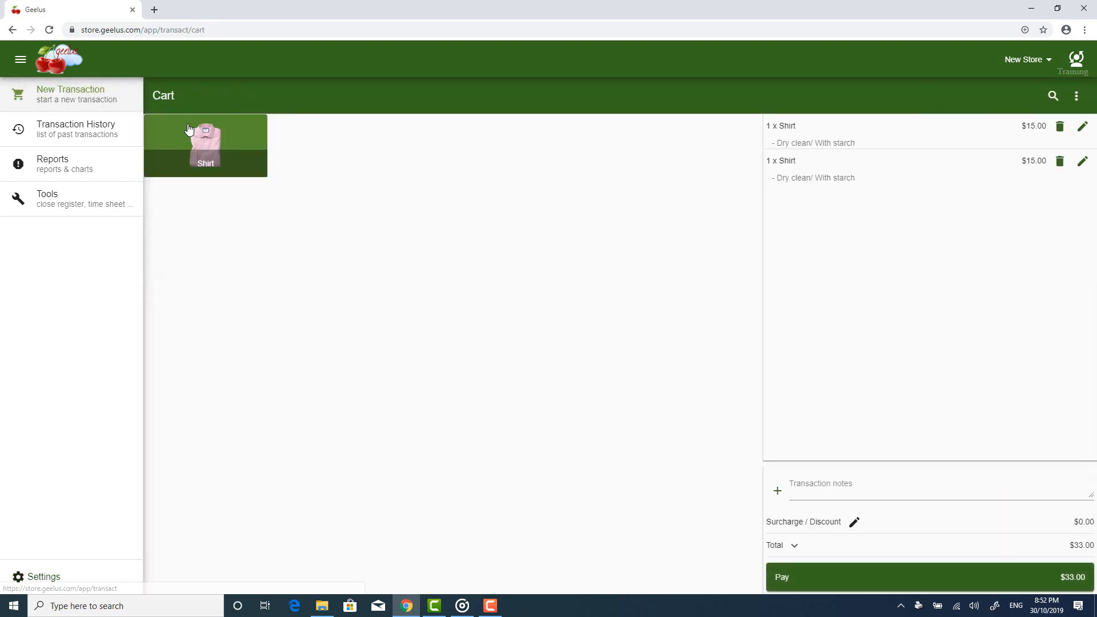
{"action": "left_click", "coordinate": [197, 154]}
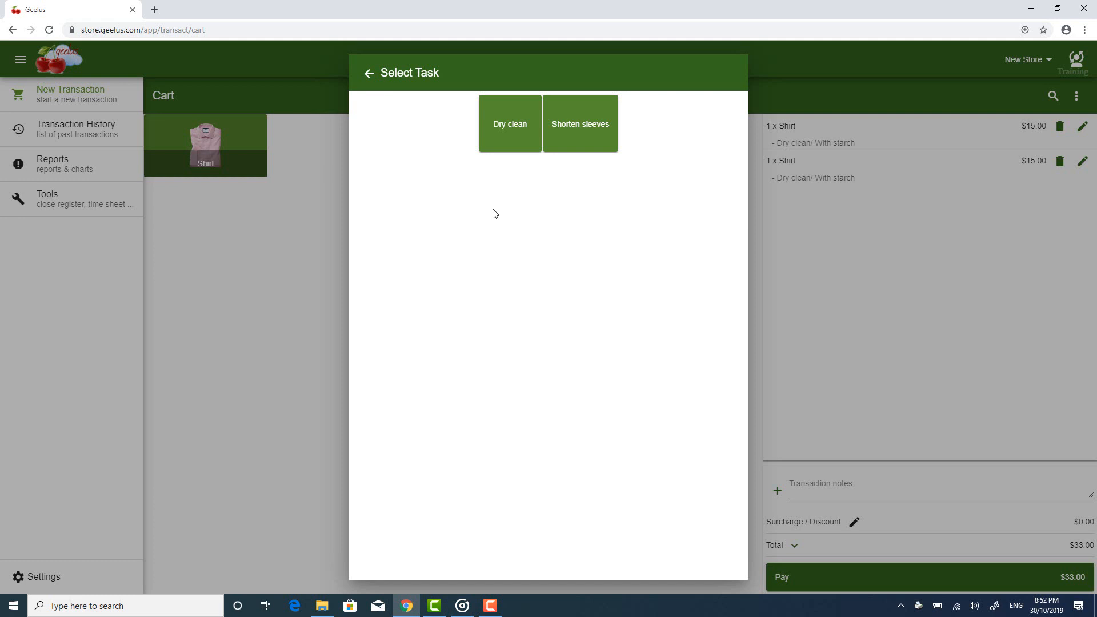
{"action": "left_click", "coordinate": [577, 136]}
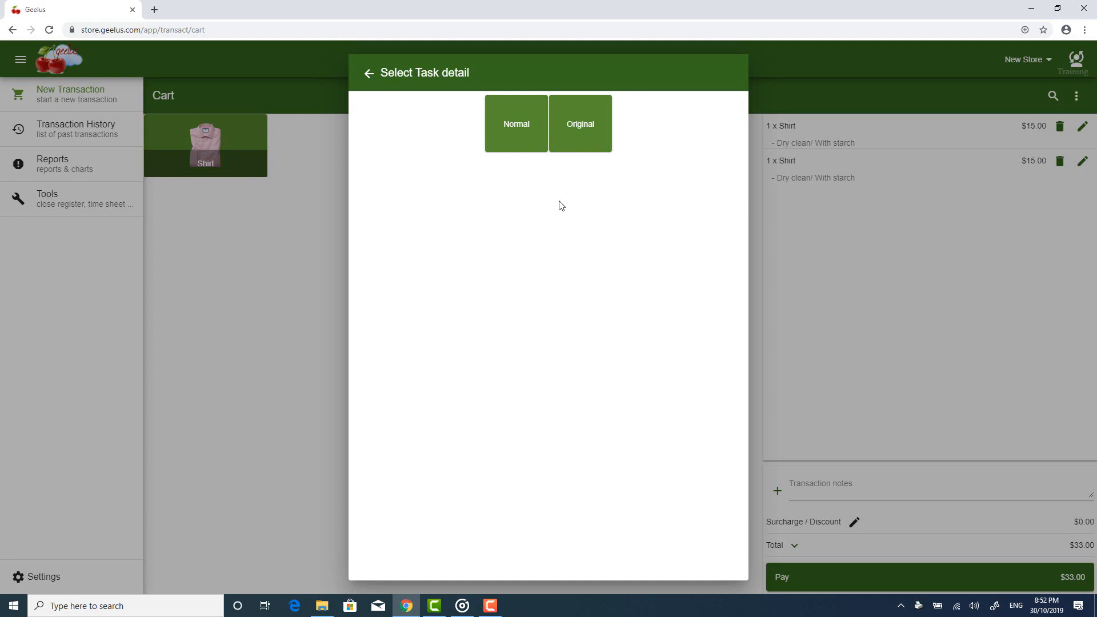
{"action": "left_click", "coordinate": [369, 74]}
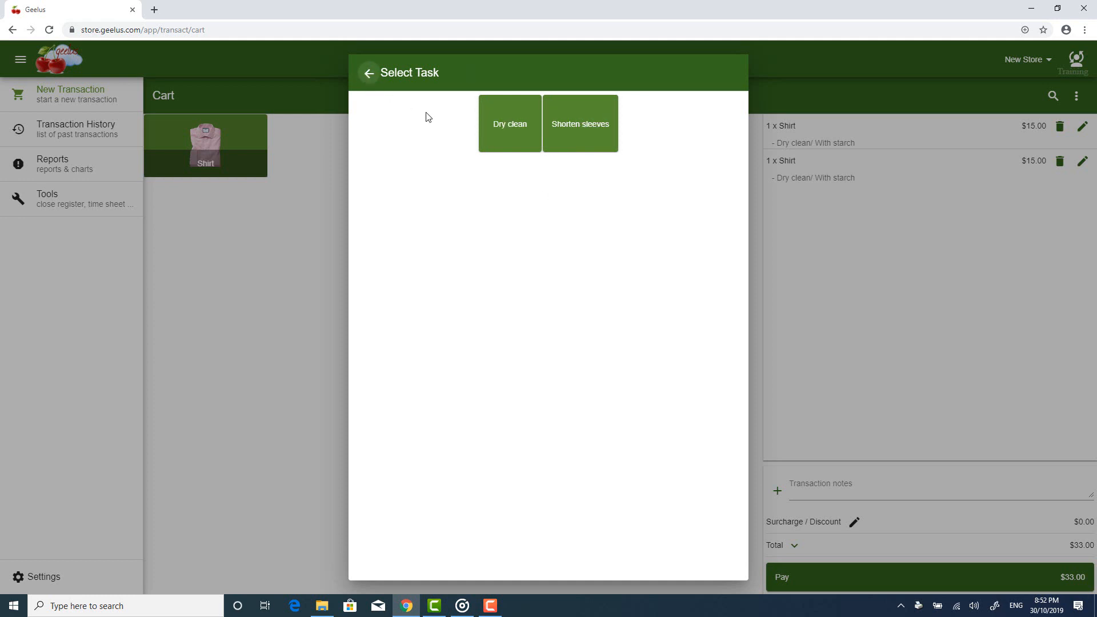
{"action": "left_click", "coordinate": [518, 128]}
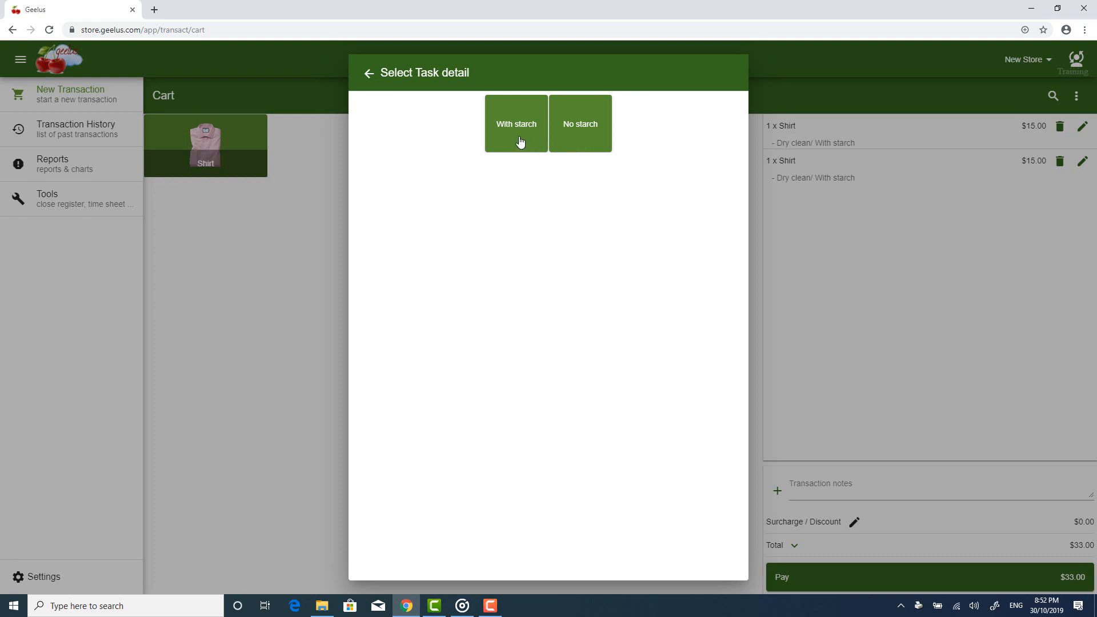
{"action": "left_click", "coordinate": [520, 141]}
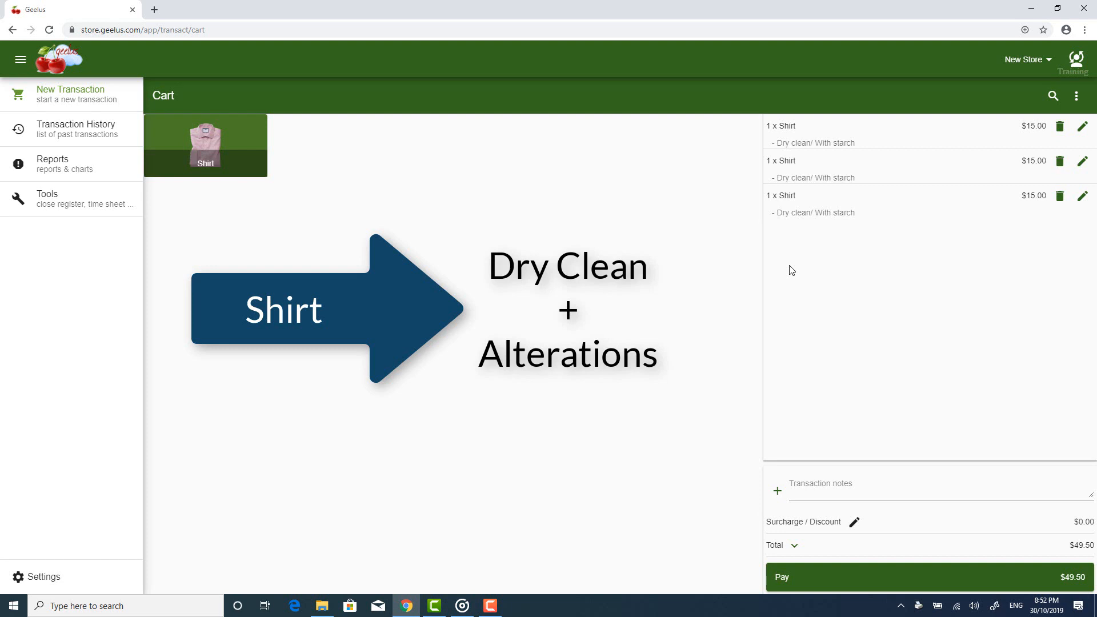
{"action": "left_click", "coordinate": [1077, 97]}
{"action": "left_click", "coordinate": [1066, 122]}
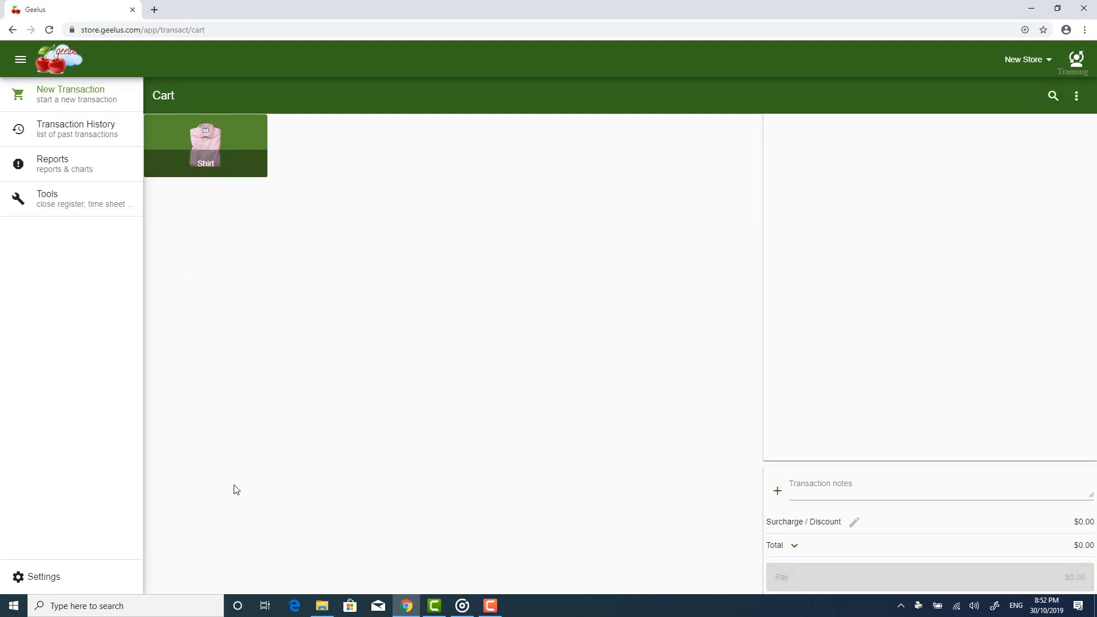
Step: Edit the Shirt item's main entry to allow adding subitems and save it
{"action": "left_click", "coordinate": [121, 580]}
{"action": "left_click", "coordinate": [260, 342]}
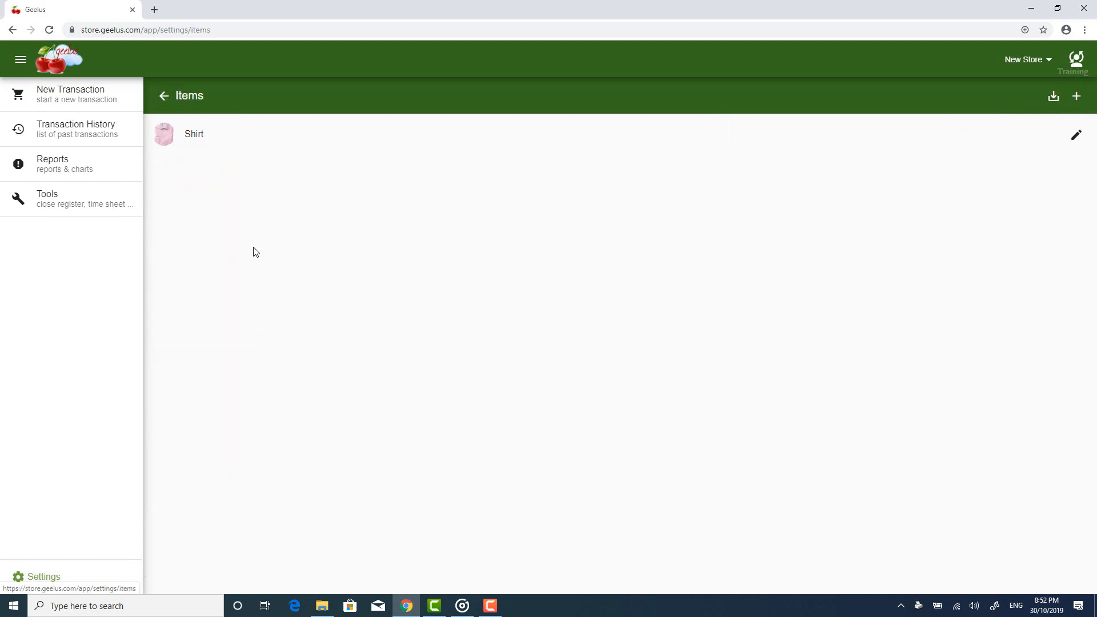
{"action": "left_click", "coordinate": [246, 133]}
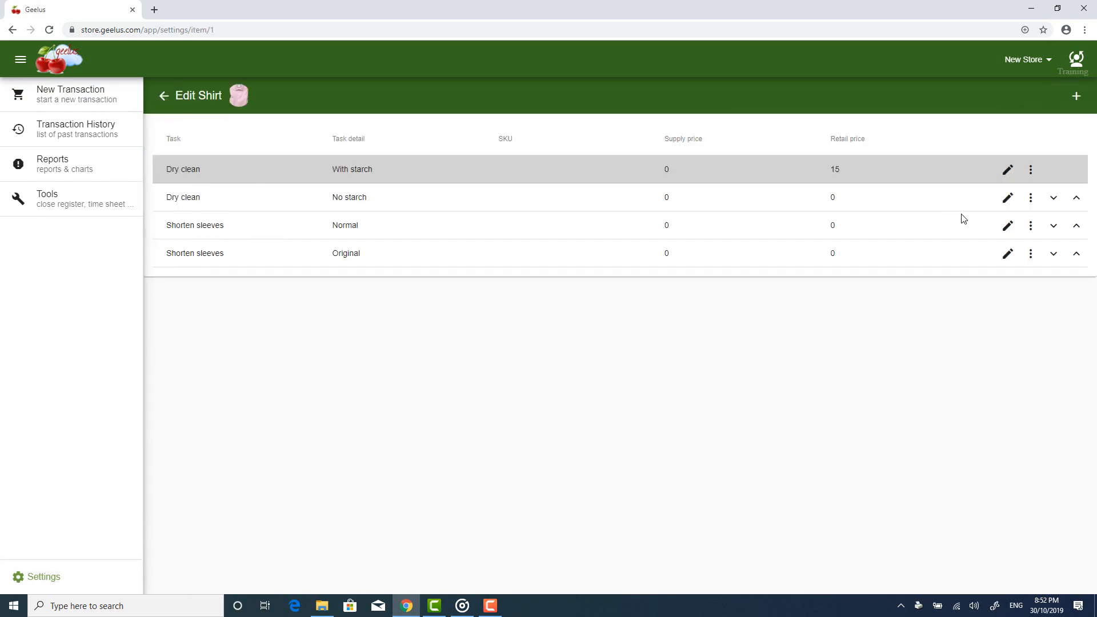
{"action": "left_click", "coordinate": [1007, 171]}
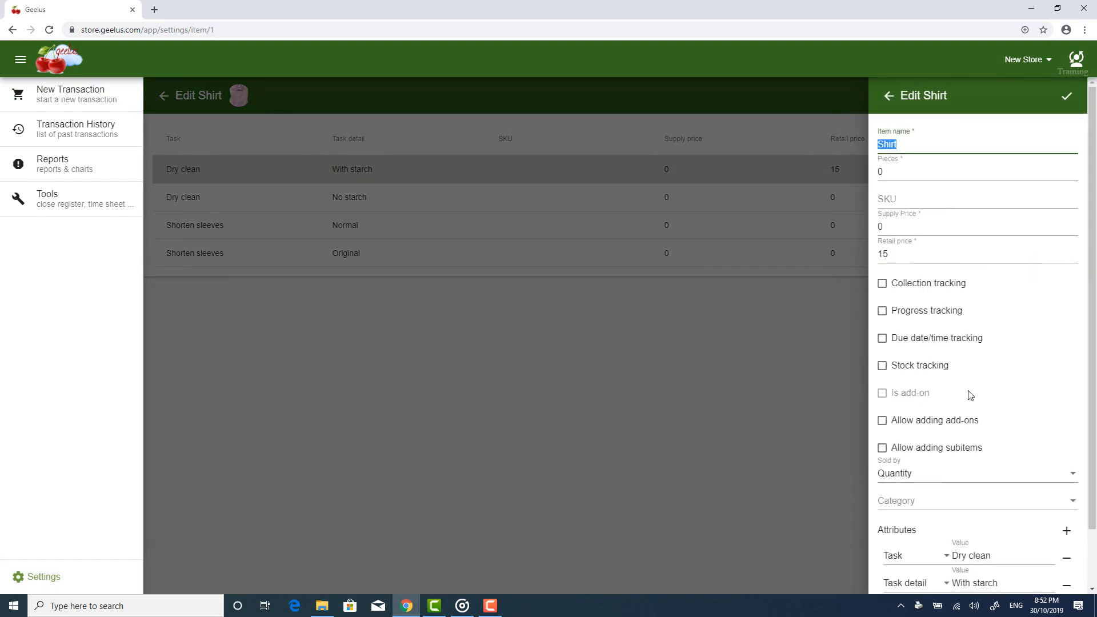
{"action": "left_click", "coordinate": [951, 456]}
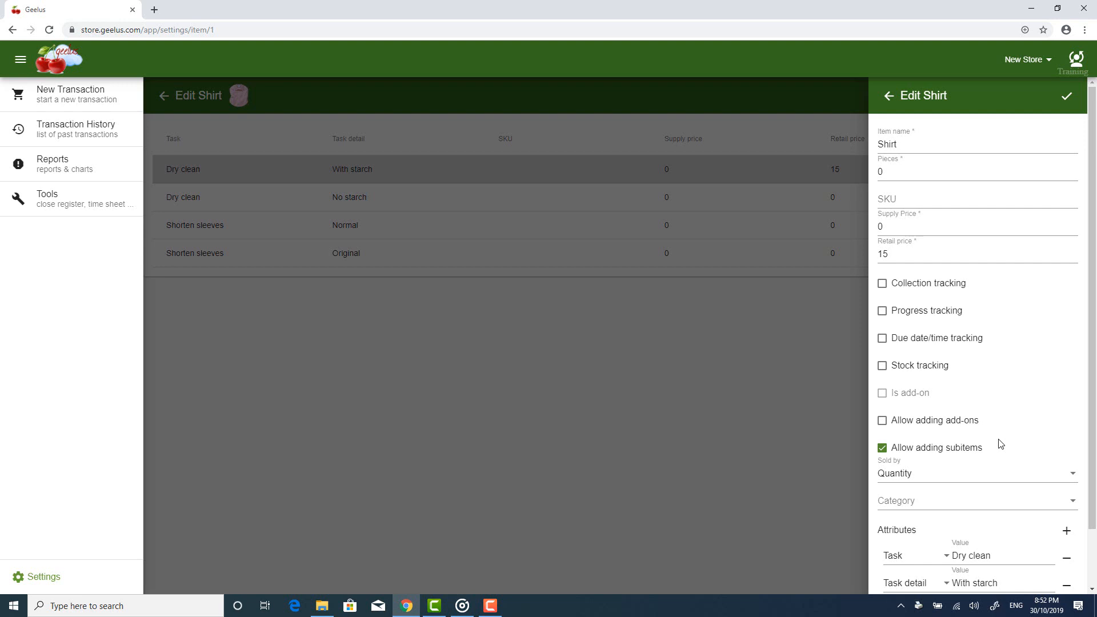
{"action": "left_click", "coordinate": [1066, 98]}
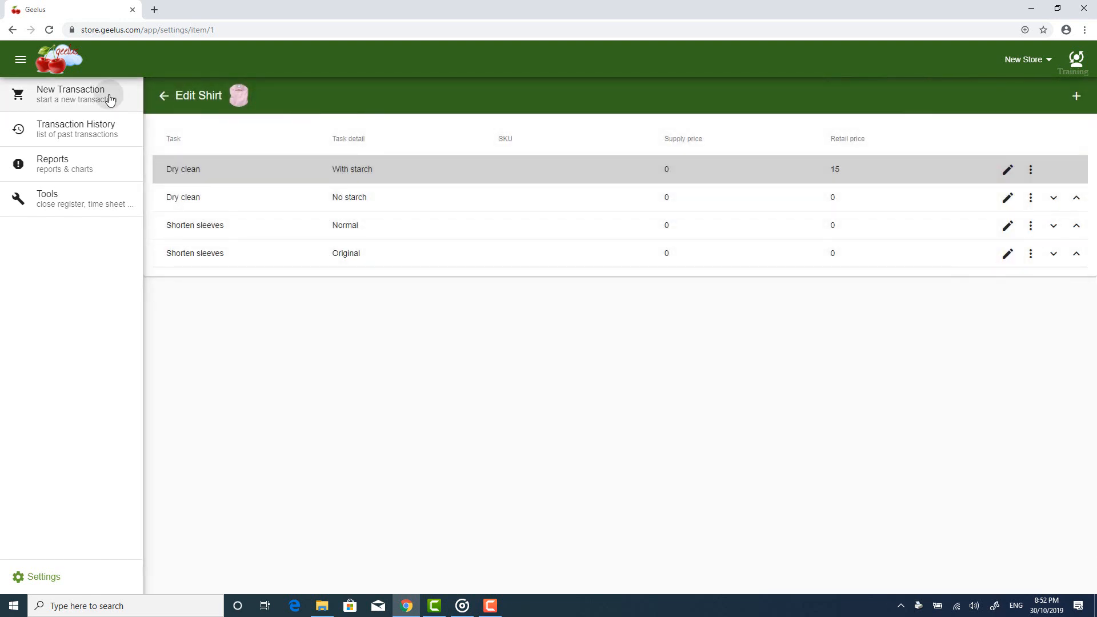
Step: Start a new transaction with one Shirt using Task "Dry clean" and Task detail "With starch"
{"action": "left_click", "coordinate": [110, 98]}
{"action": "left_click", "coordinate": [226, 137]}
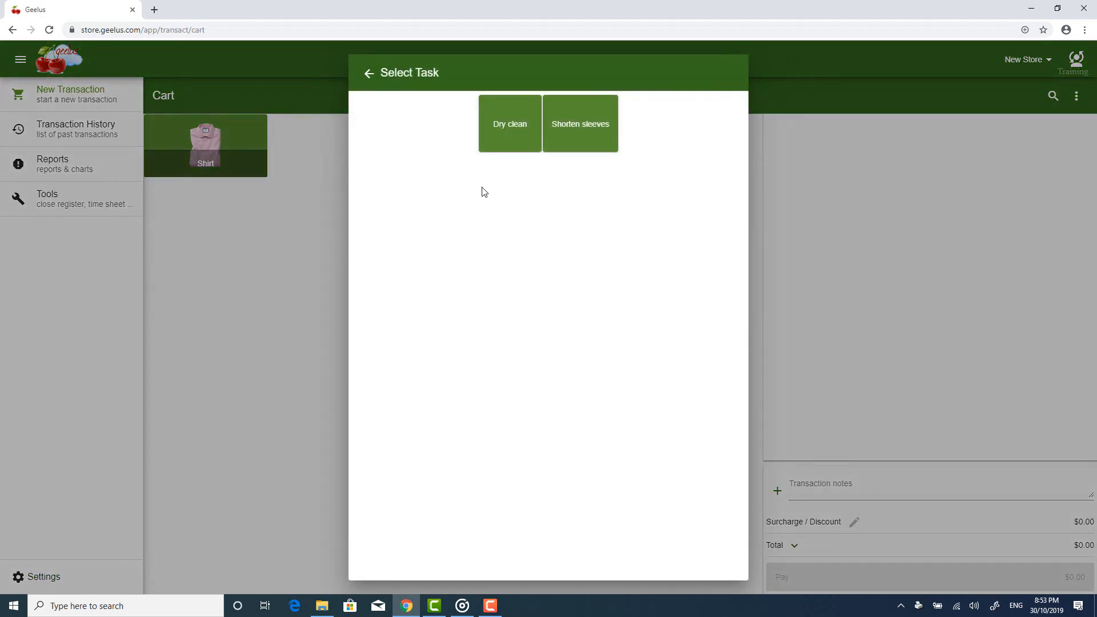
{"action": "left_click", "coordinate": [504, 139]}
{"action": "left_click", "coordinate": [520, 144]}
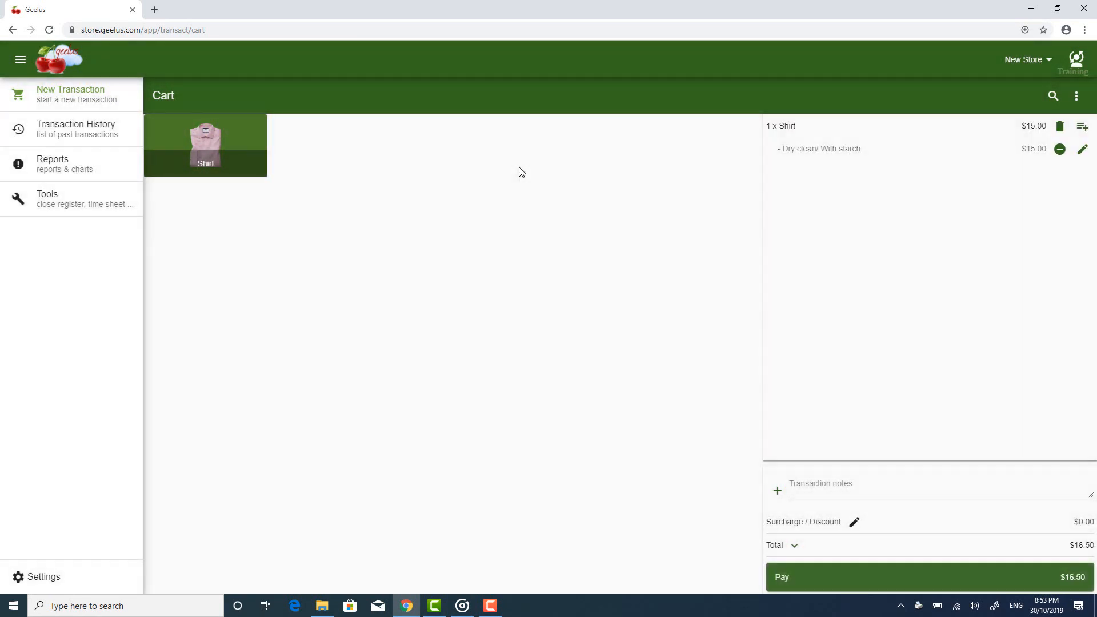
Step: Add a subitem to the Shirt in the cart with Task "Shorten sleeves" and Task detail "Normal"
{"action": "left_click", "coordinate": [1088, 130]}
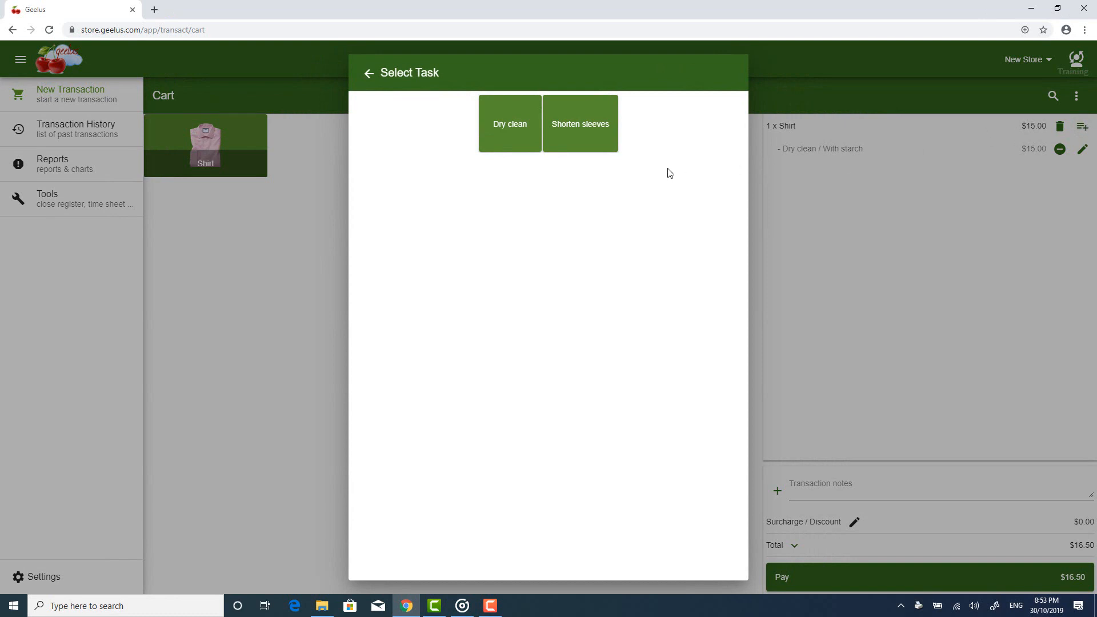
{"action": "left_click", "coordinate": [585, 138]}
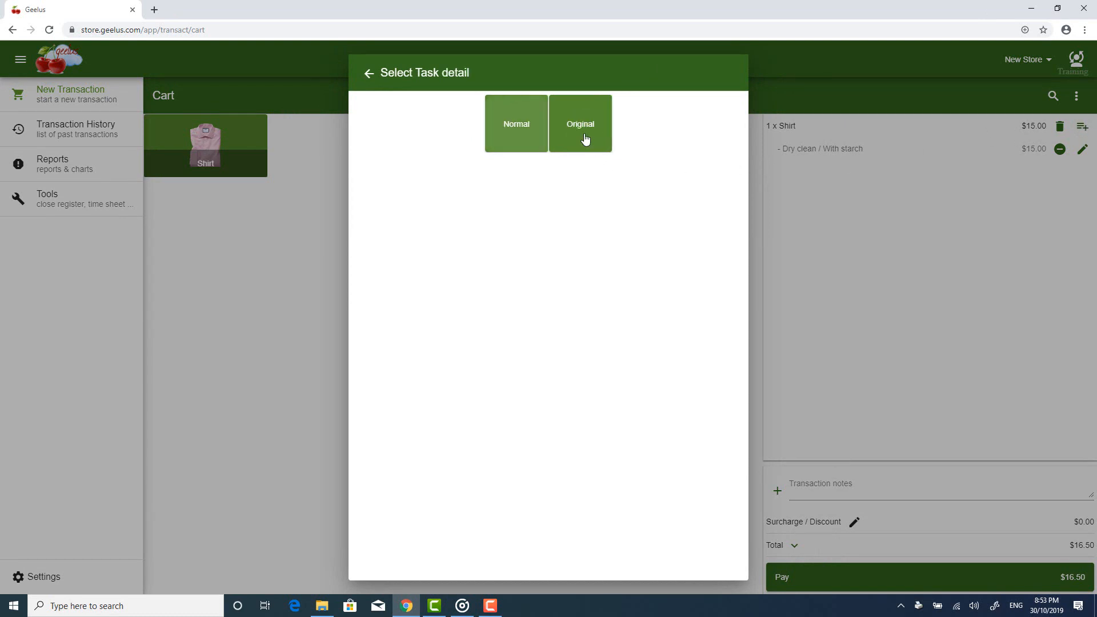
{"action": "left_click", "coordinate": [526, 137]}
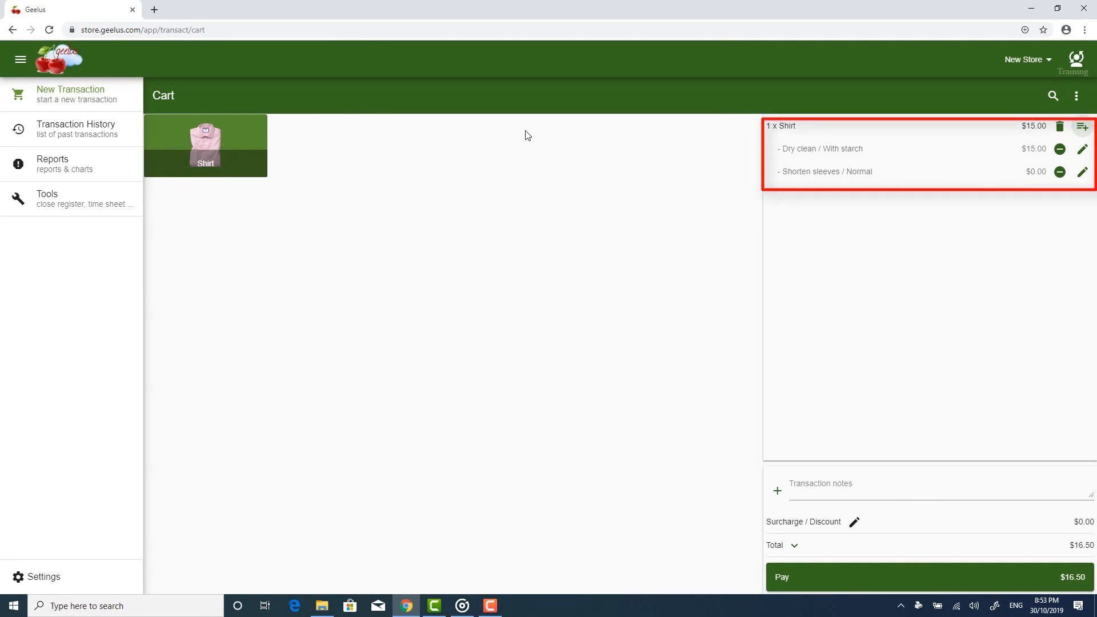